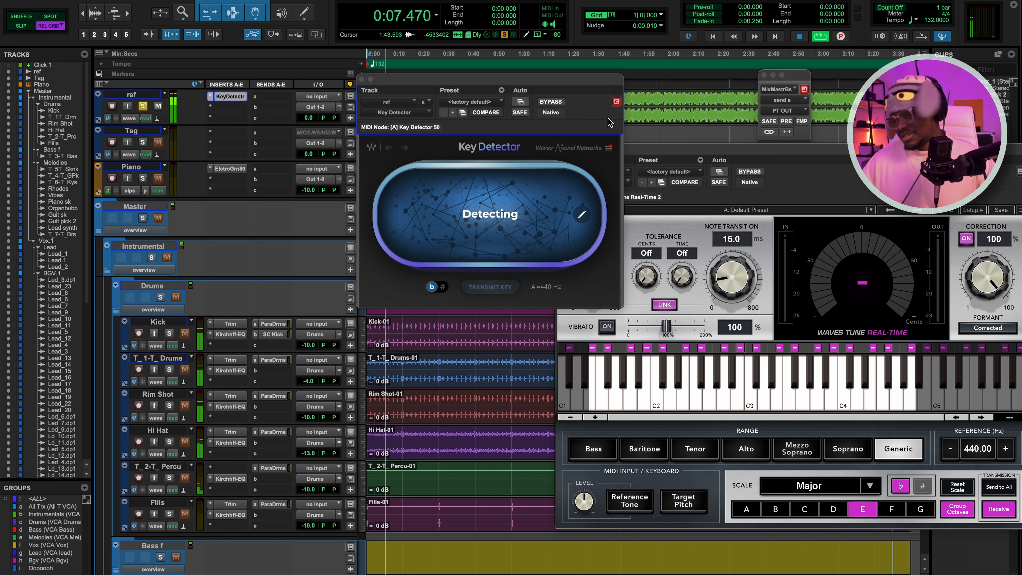
Stop playback and transmit the C Minor key from Key Detector on the ref track to Waves Tune Real-Time.
key(space)
mouse_move(513, 224)
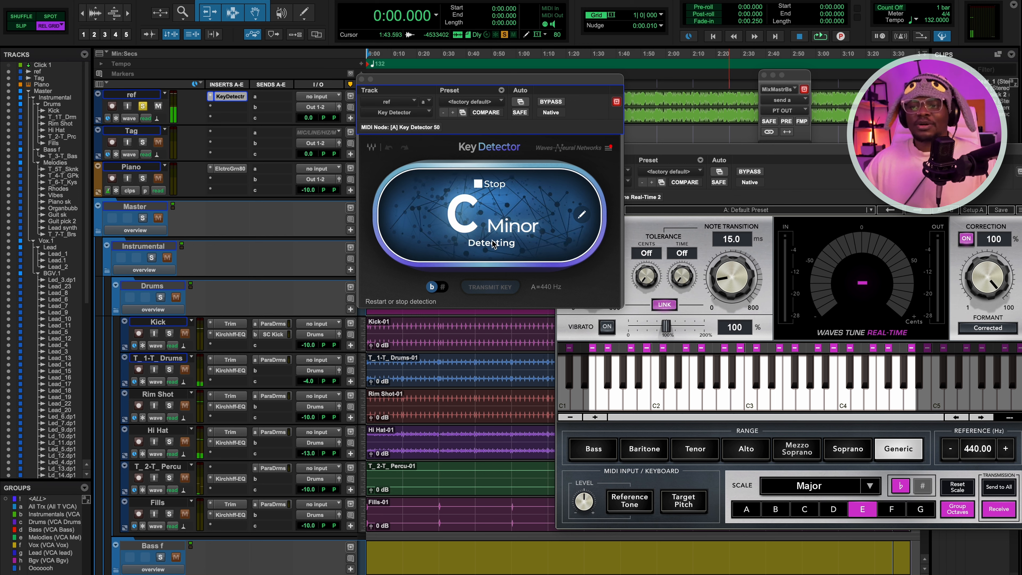
drag(593, 107, 578, 105)
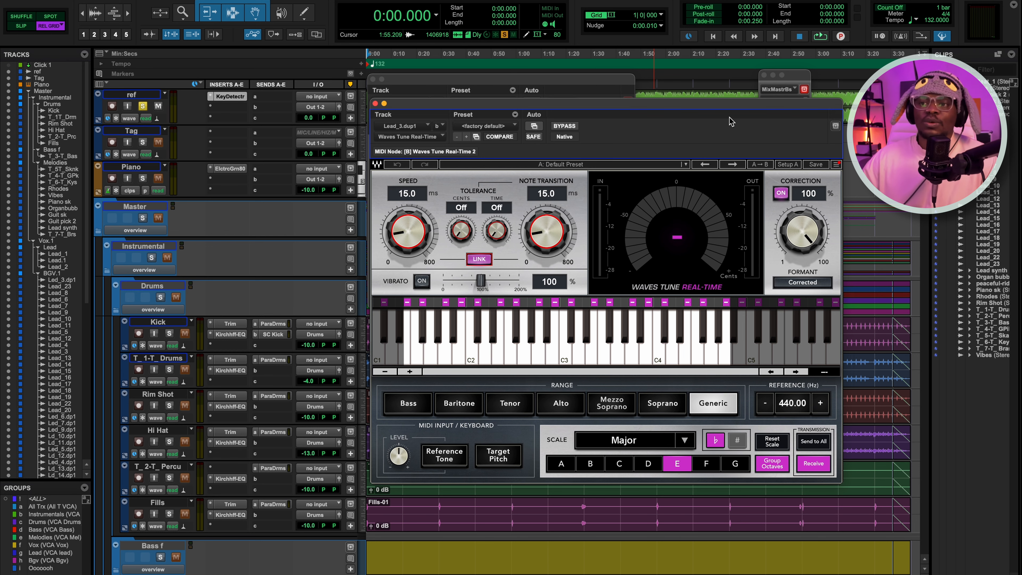
click(612, 80)
drag(612, 80, 486, 59)
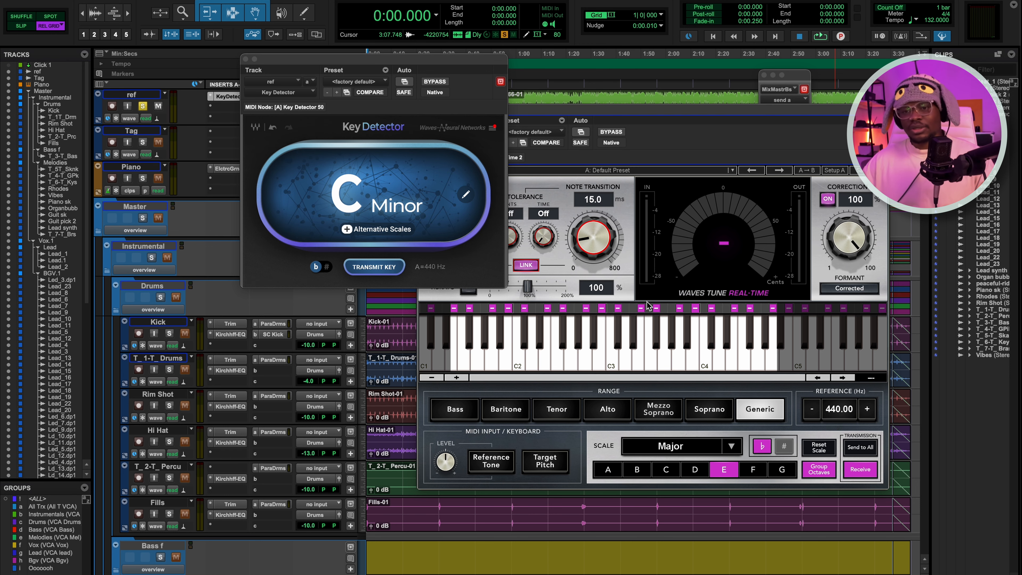
drag(459, 65, 515, 66)
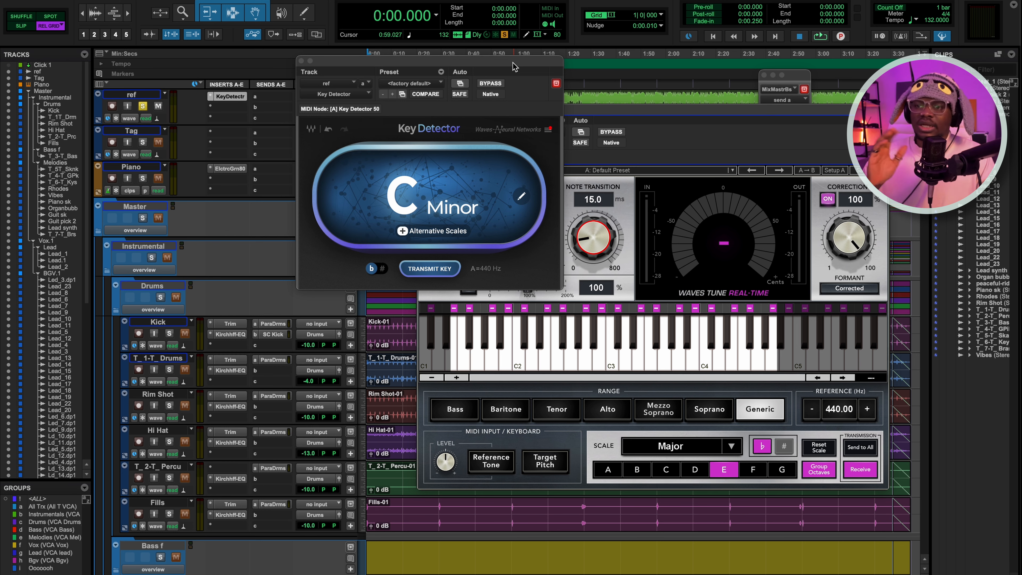
drag(515, 66, 482, 54)
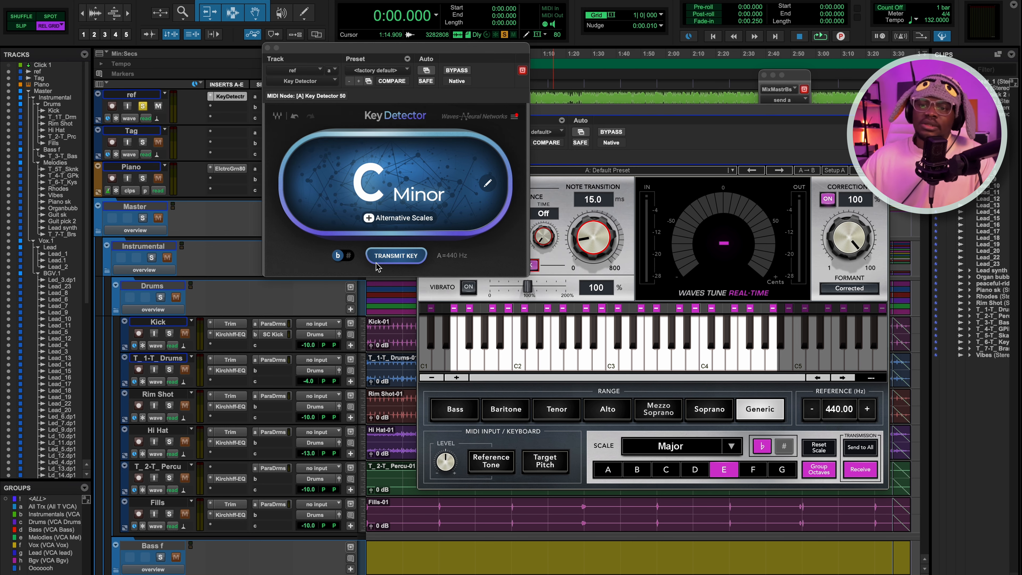
click(393, 256)
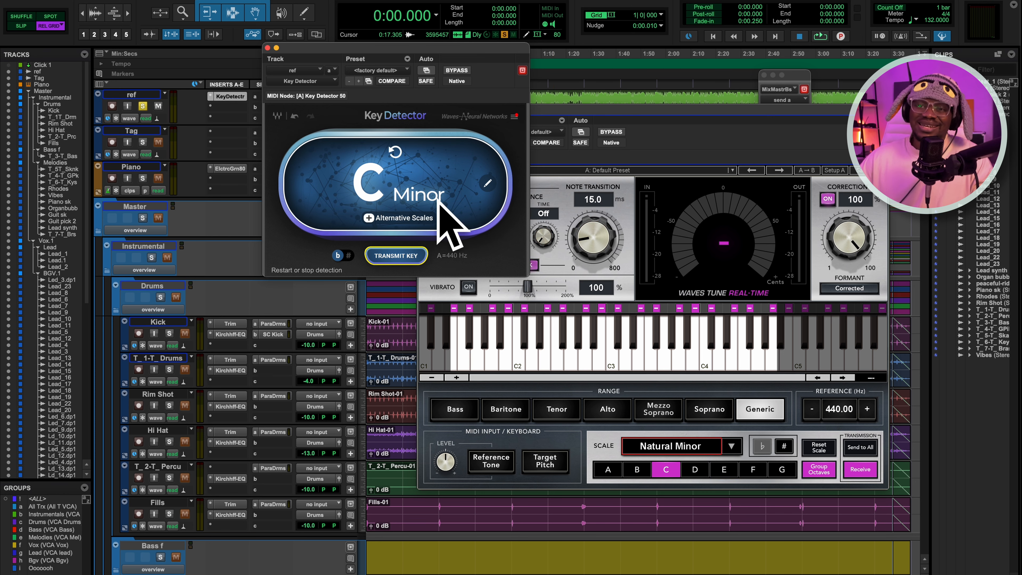
Check that the vocal tracks' Waves Tune instances received the key, opening the one on Lead_22.dup1.
drag(633, 111, 574, 96)
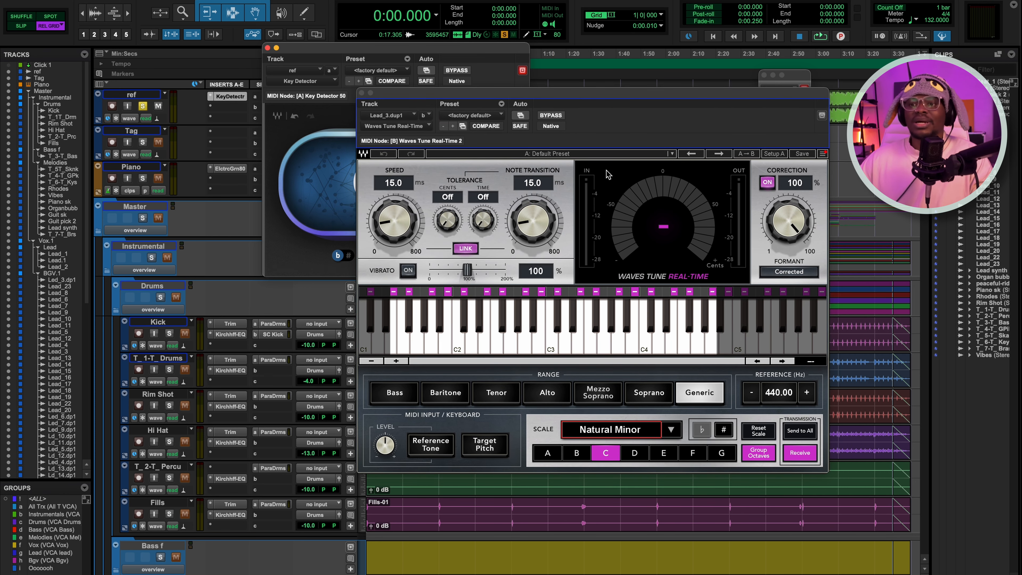
scroll(227, 426, down, 15)
scroll(224, 428, down, 2)
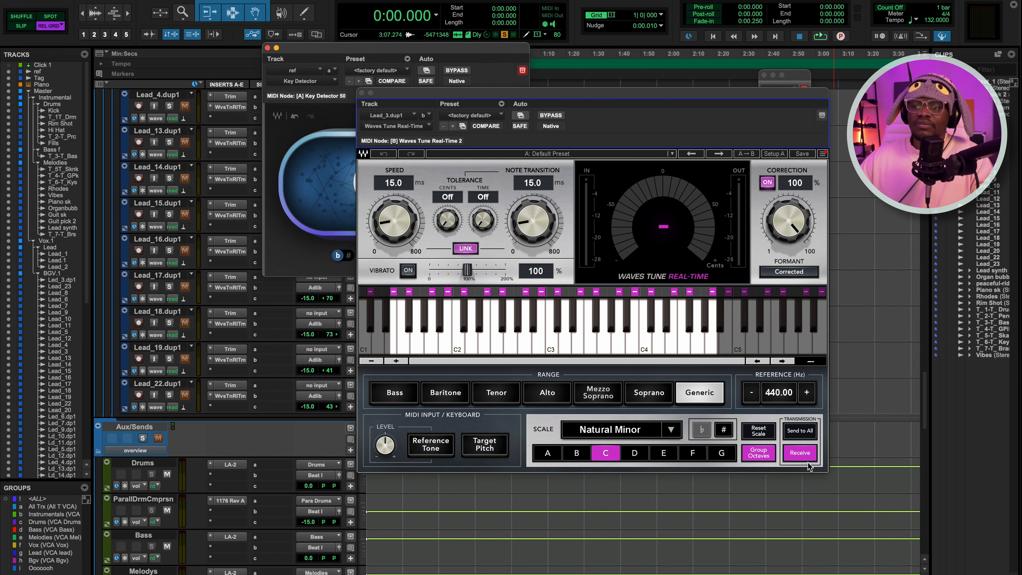
drag(672, 91, 657, 58)
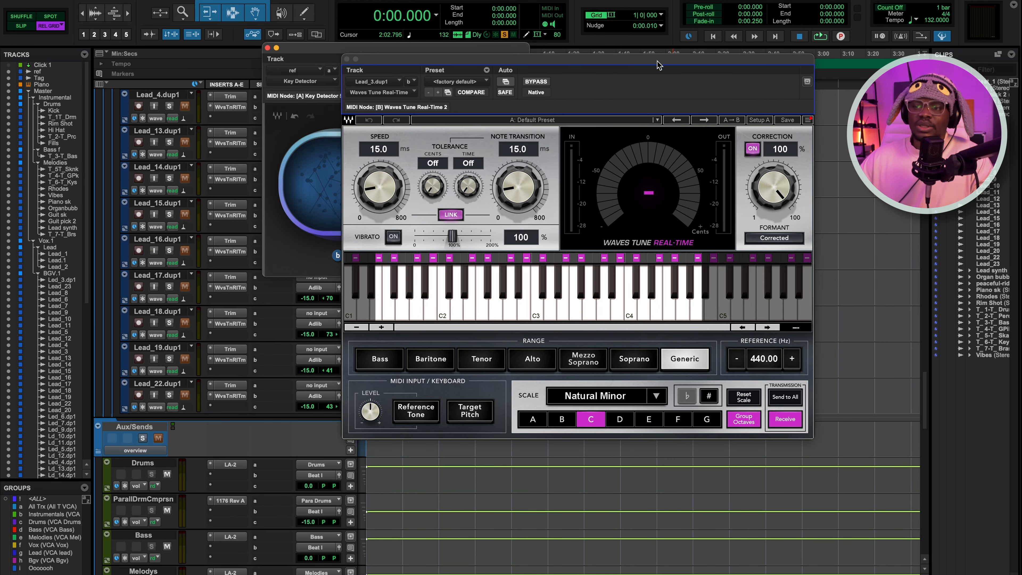
click(229, 395)
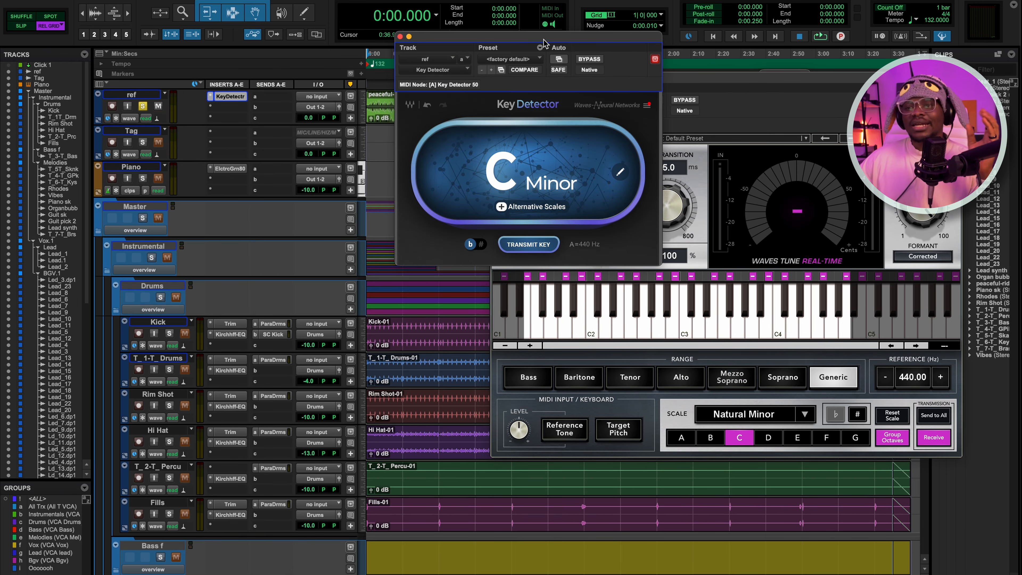
Close the Key Detector window and bring the Waves Tune Real-Time window for Lead_3.dup1 into clear view.
drag(544, 44, 514, 54)
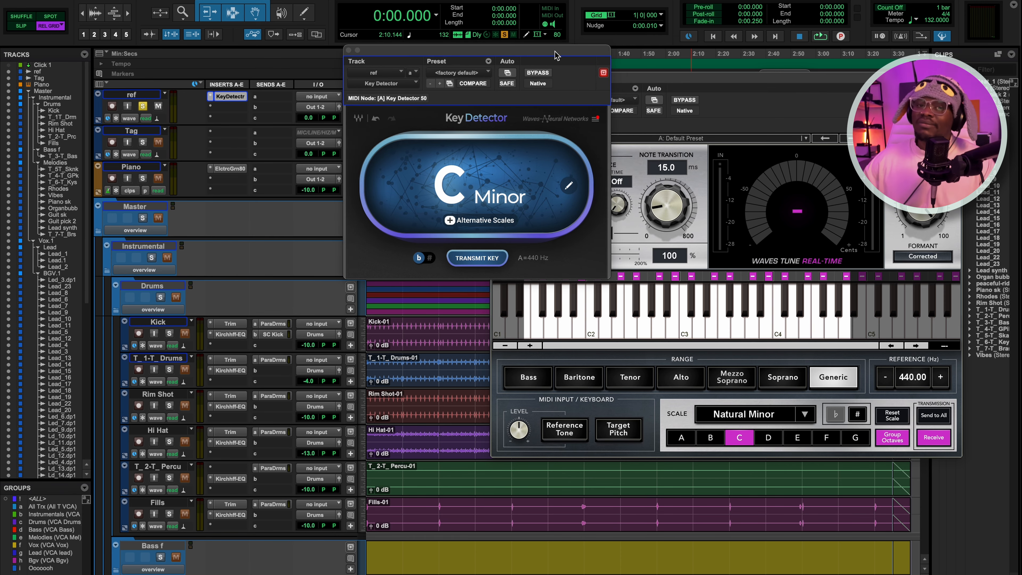
drag(555, 55, 562, 37)
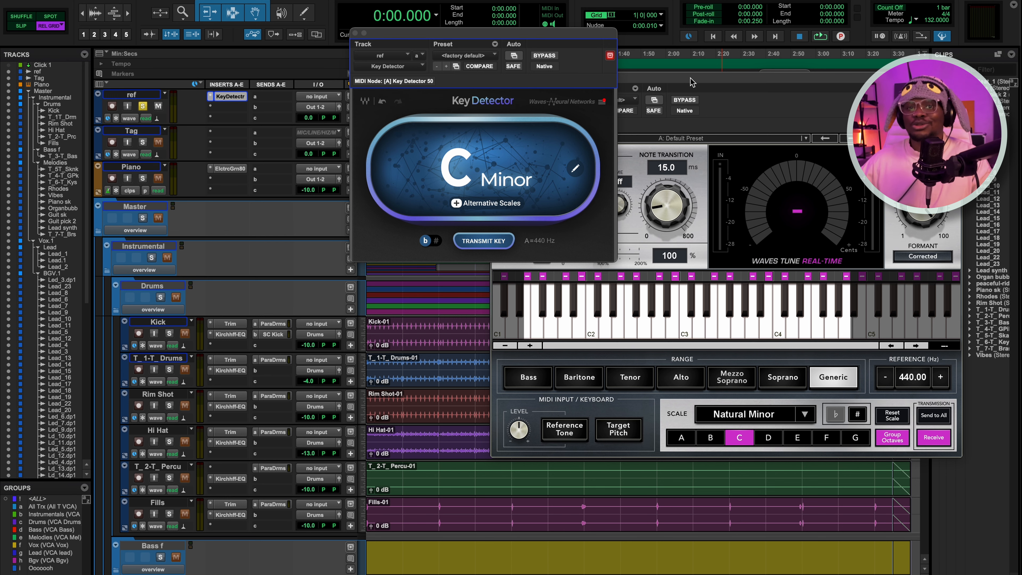
drag(521, 33, 587, 33)
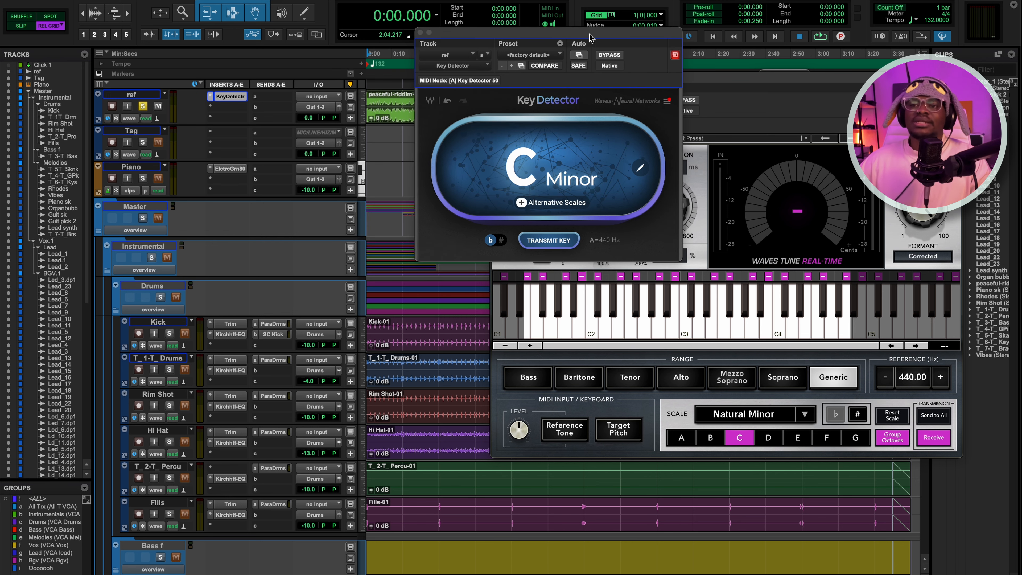
click(420, 33)
drag(725, 84, 664, 93)
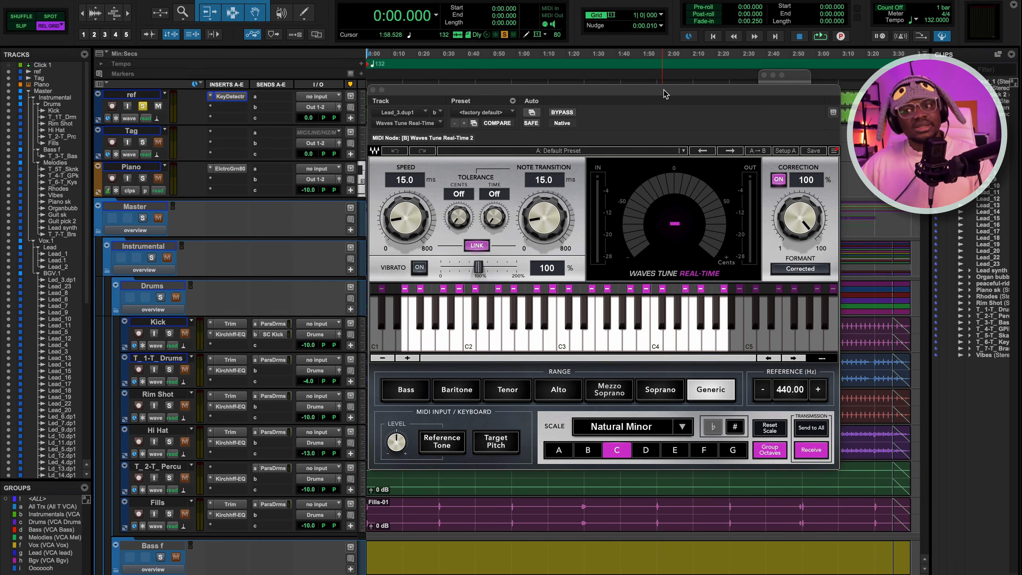
drag(664, 94, 531, 87)
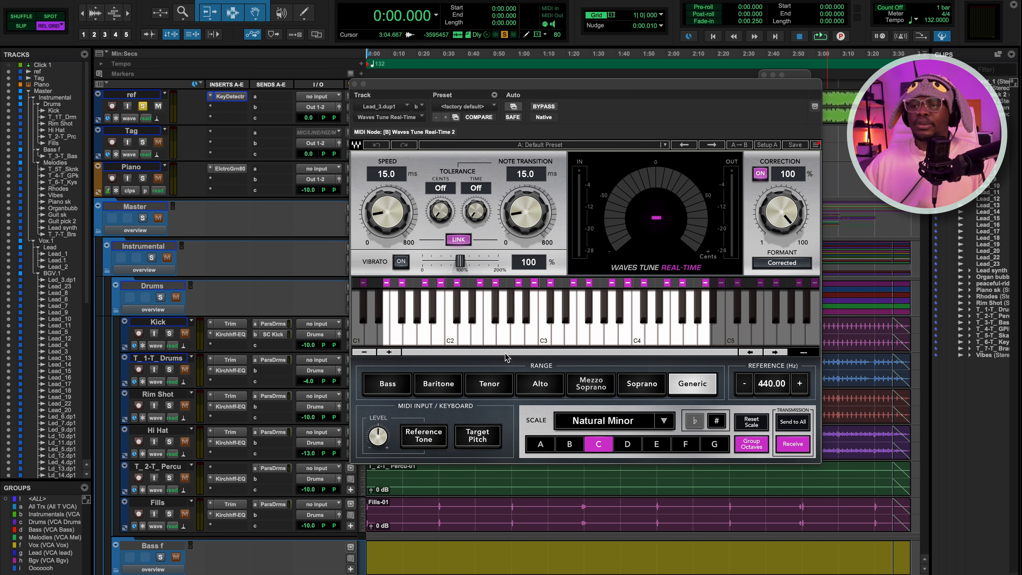
Audition the tuned BGV.1 vocals with the plug-in window out of the way, moving the playback position to 1:21.818.
mouse_move(486, 85)
mouse_down()
mouse_move(455, 119)
mouse_move(489, 93)
mouse_up()
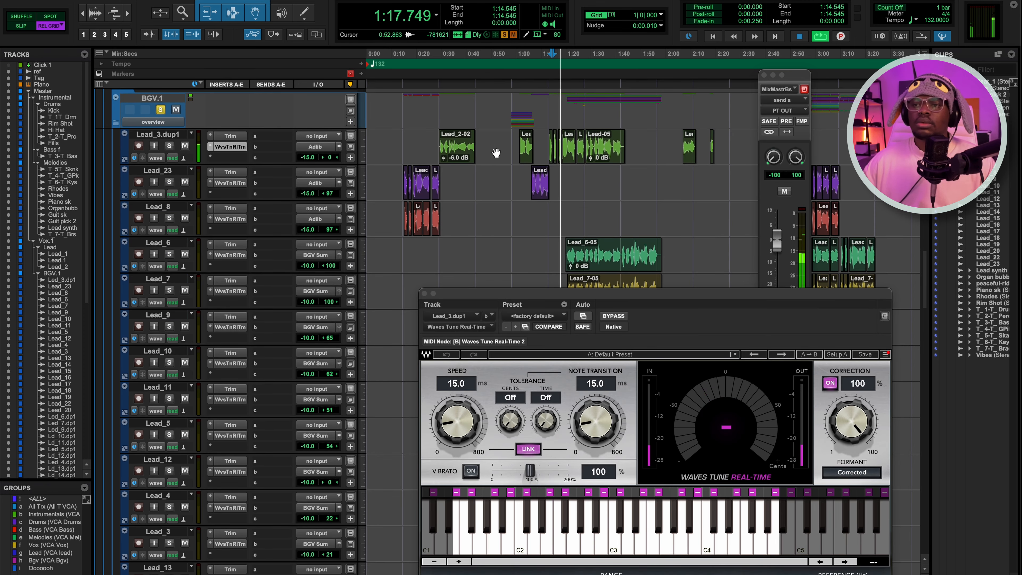
scroll(466, 167, right, 3)
scroll(482, 155, down, 4)
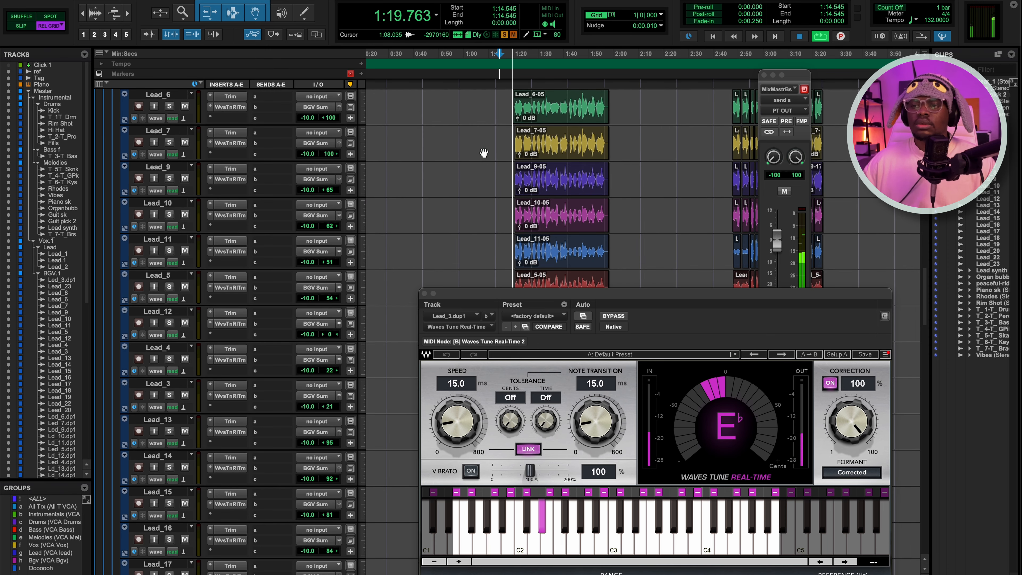
scroll(484, 153, up, 2)
scroll(484, 153, up, 3)
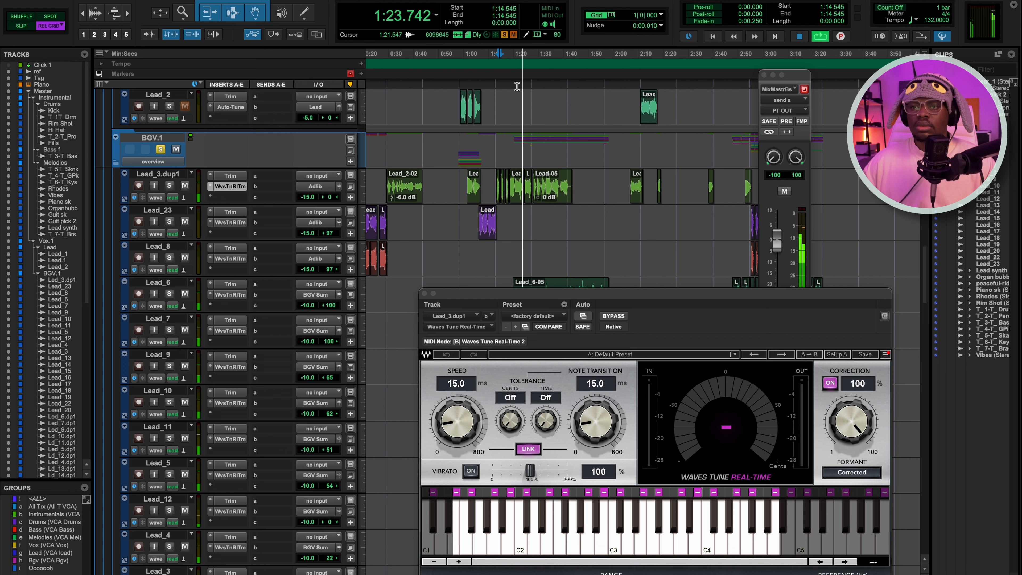
click(518, 66)
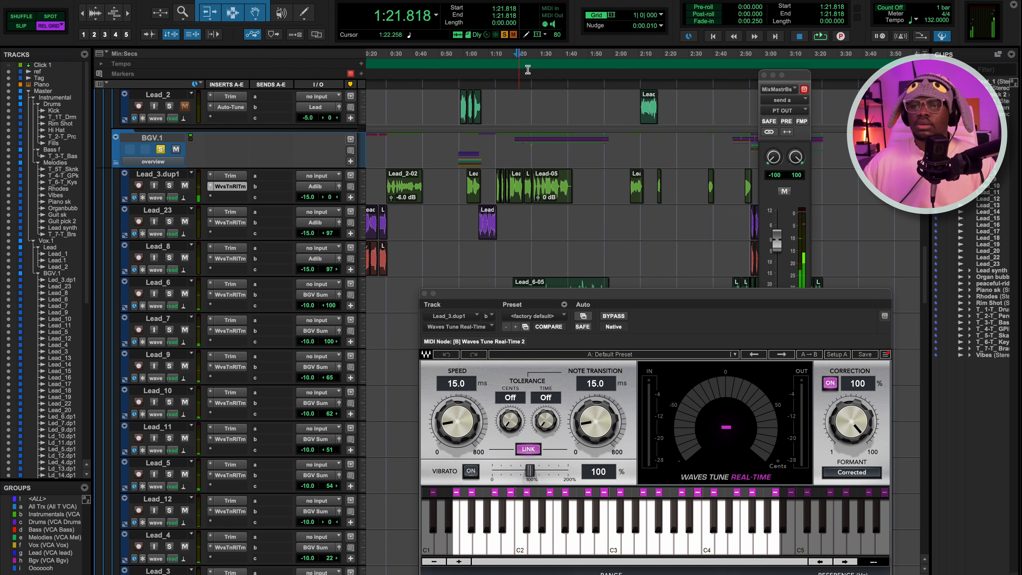
scroll(463, 225, down, 2)
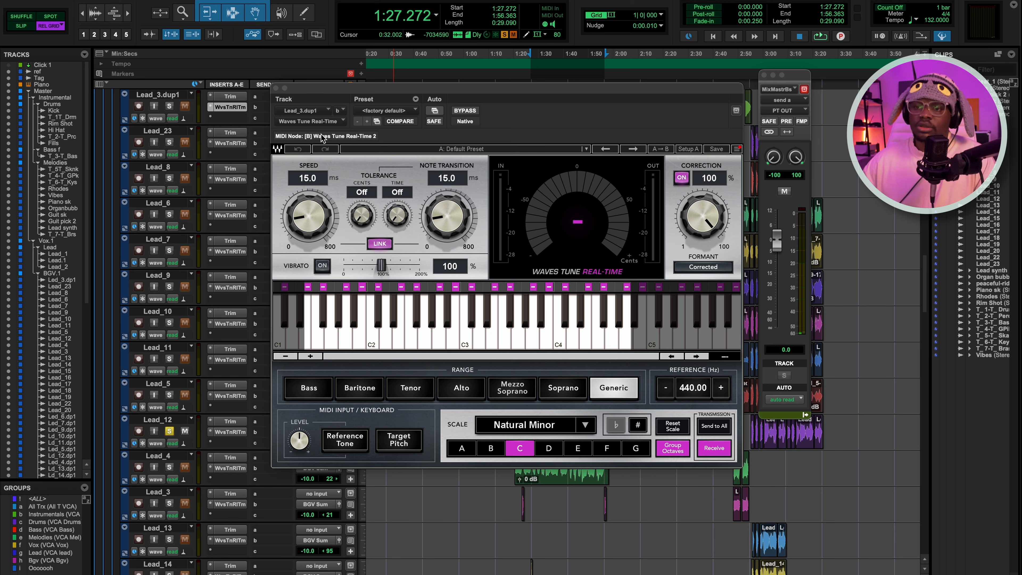
Raise the linked Speed and Note Transition on Lead_4 from 0.1 to 421.3 ms and audition the slow correction.
click(462, 223)
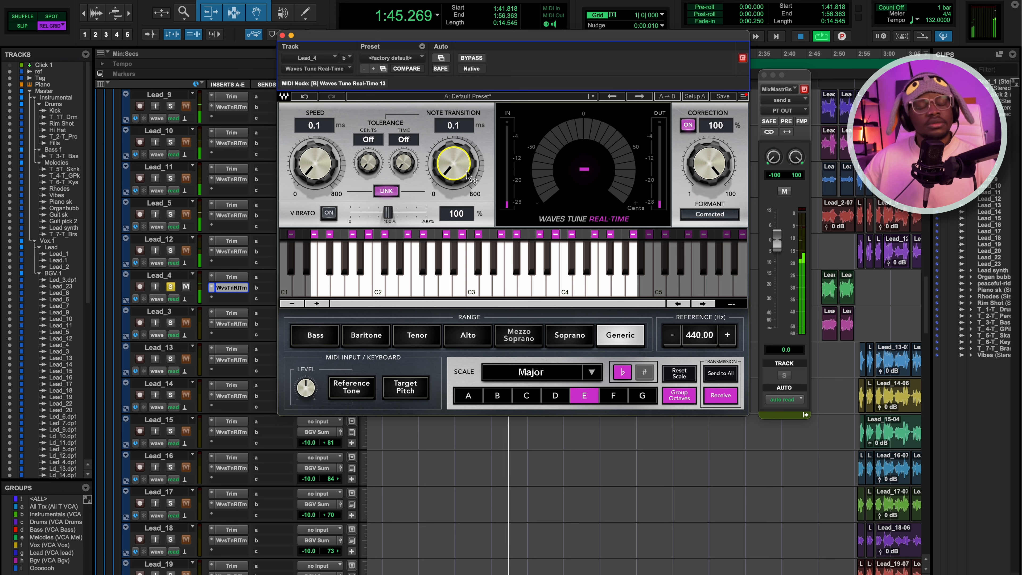
key(space)
drag(464, 171, 464, 133)
key(space)
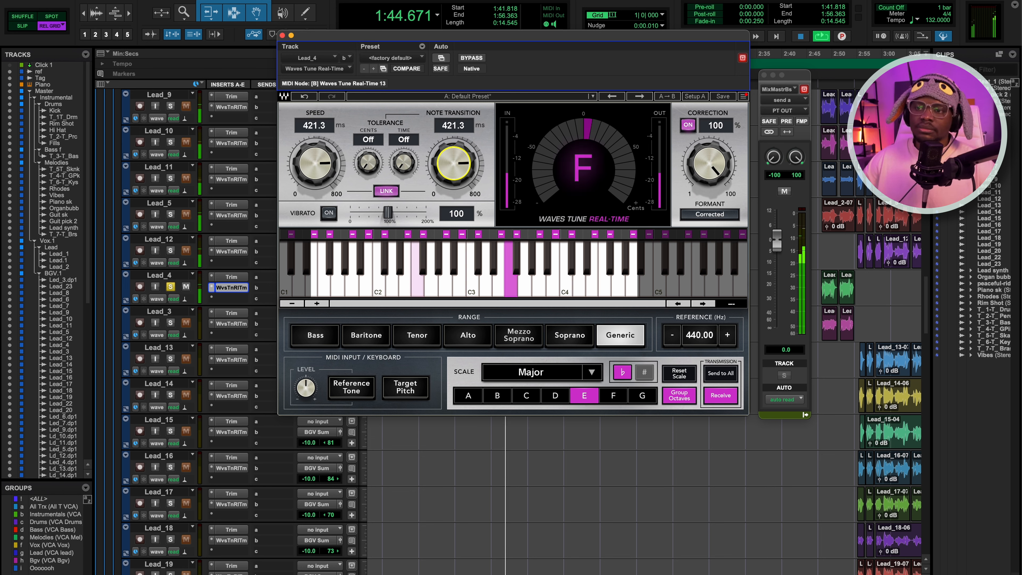
Set the linked Speed and Note Transition on Lead_4 to 25 ms and stop playback.
drag(464, 132, 462, 169)
key(space)
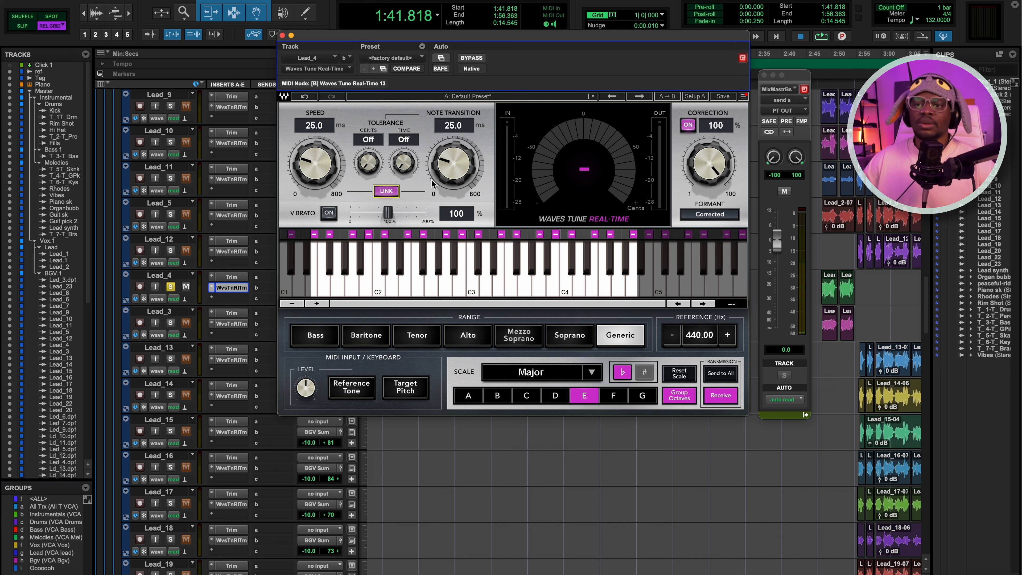
drag(452, 182, 453, 177)
drag(323, 166, 323, 169)
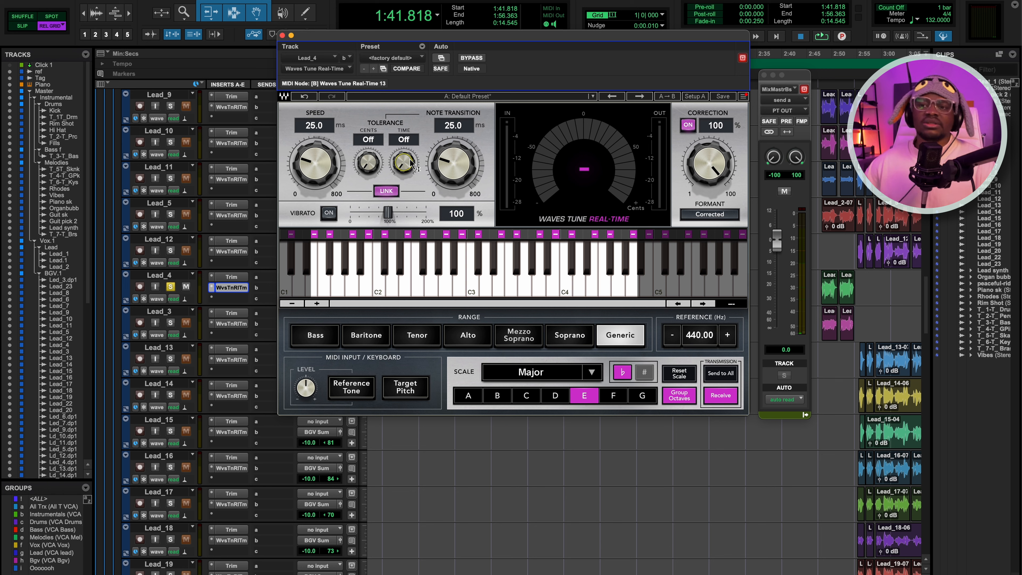
Audition Lead_4 with the tolerance Time raised to 31.
key(space)
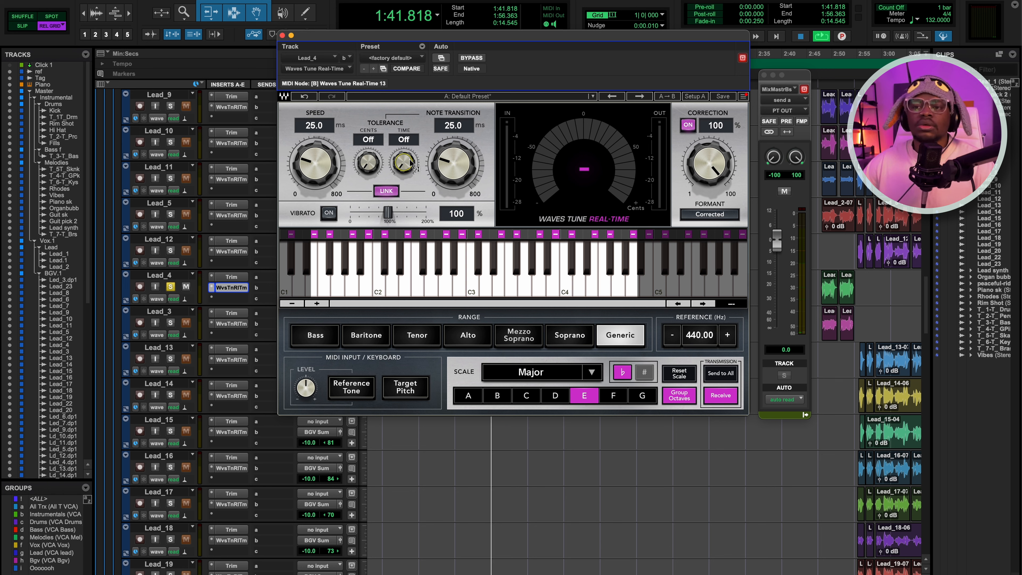
drag(405, 128, 404, 165)
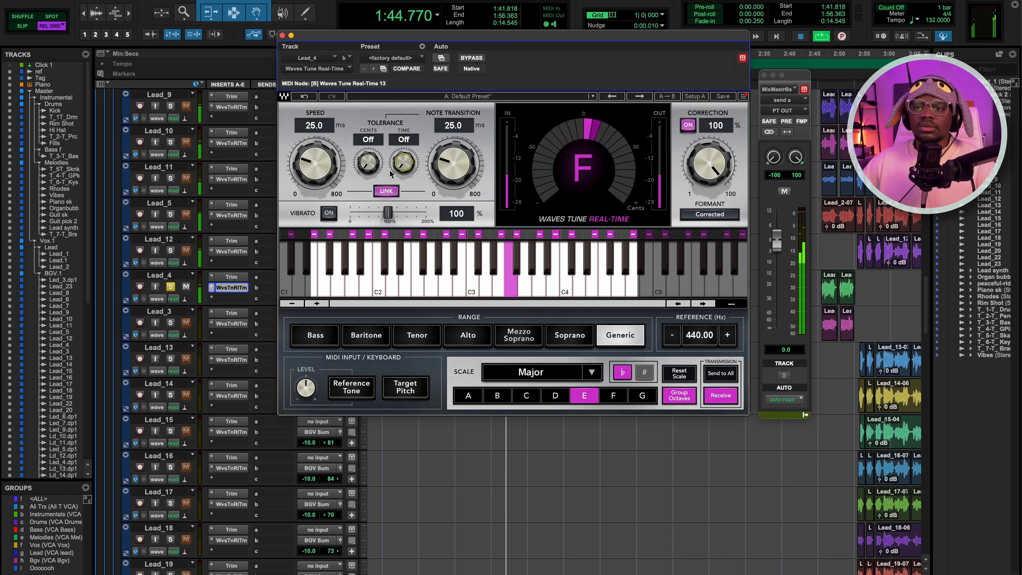
drag(404, 165, 410, 165)
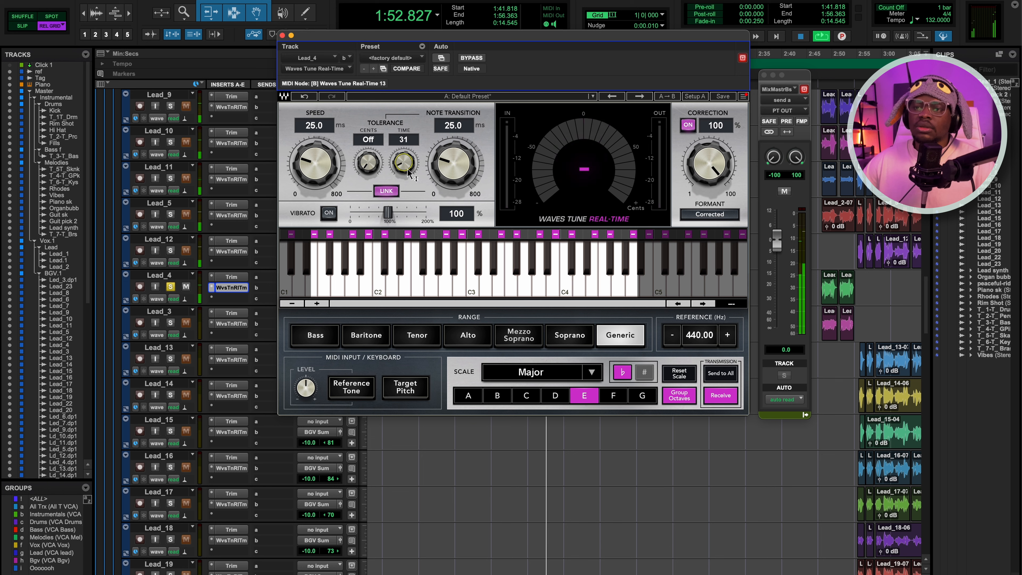
key(space)
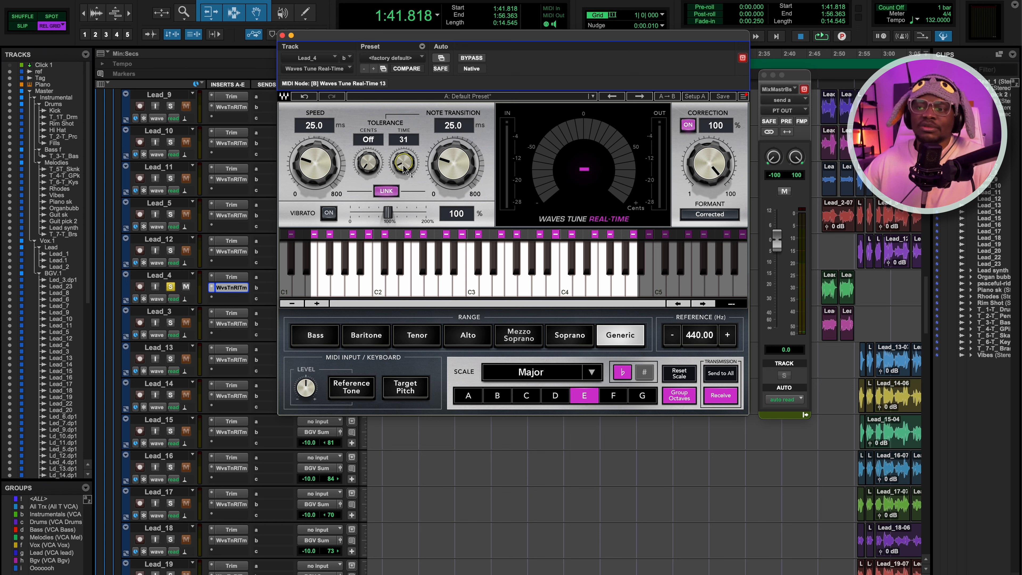
Set the tolerance to Cents off and Time 4, and the linked Speed and Note Transition to 15 ms.
drag(405, 169, 367, 163)
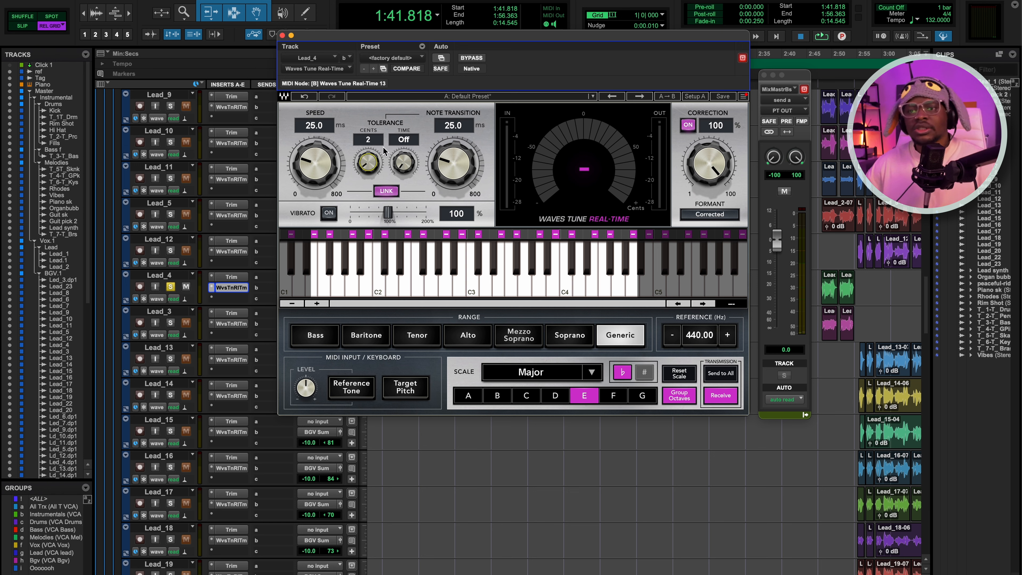
drag(368, 163, 395, 169)
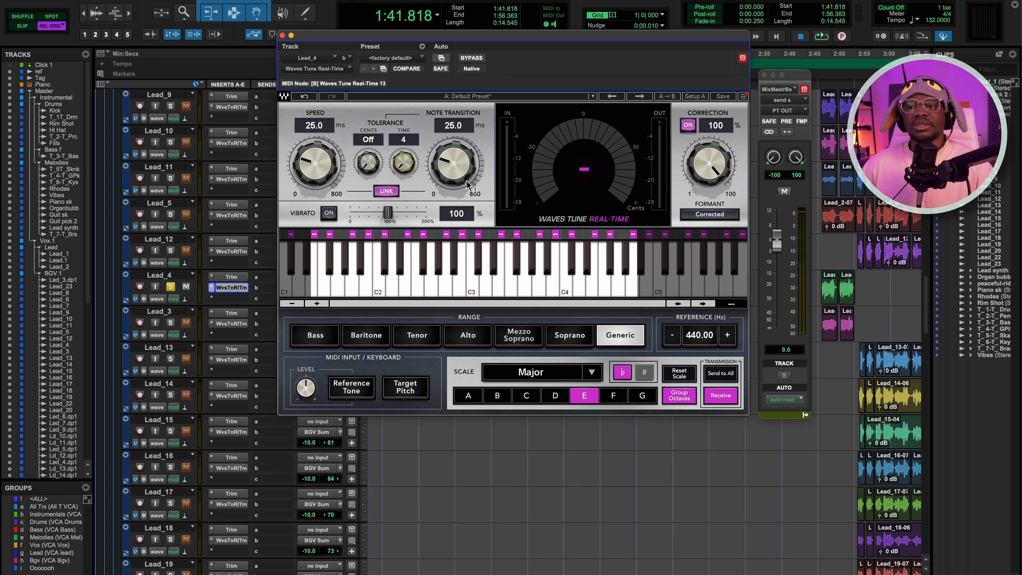
drag(467, 184, 467, 173)
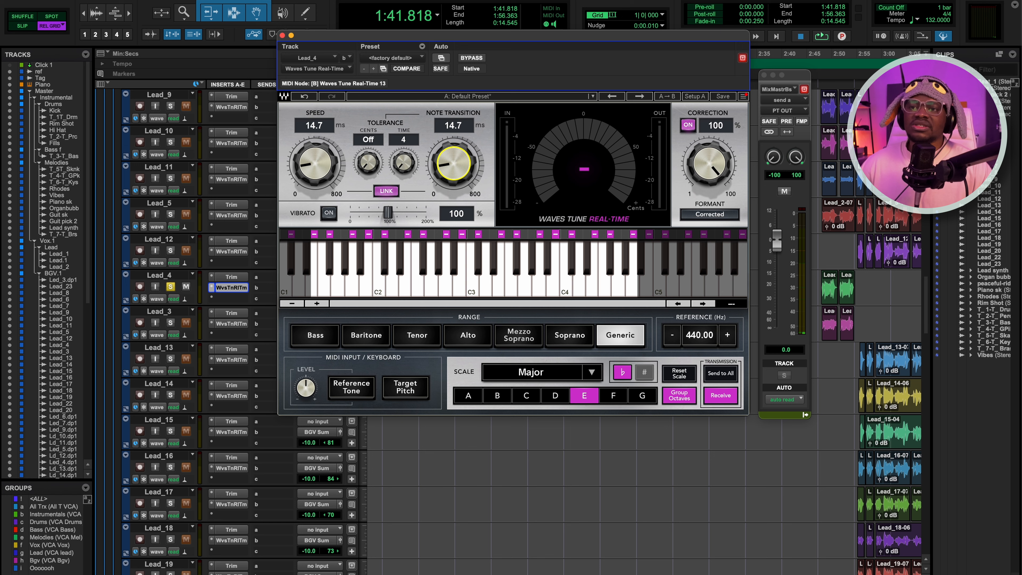
drag(467, 171, 467, 167)
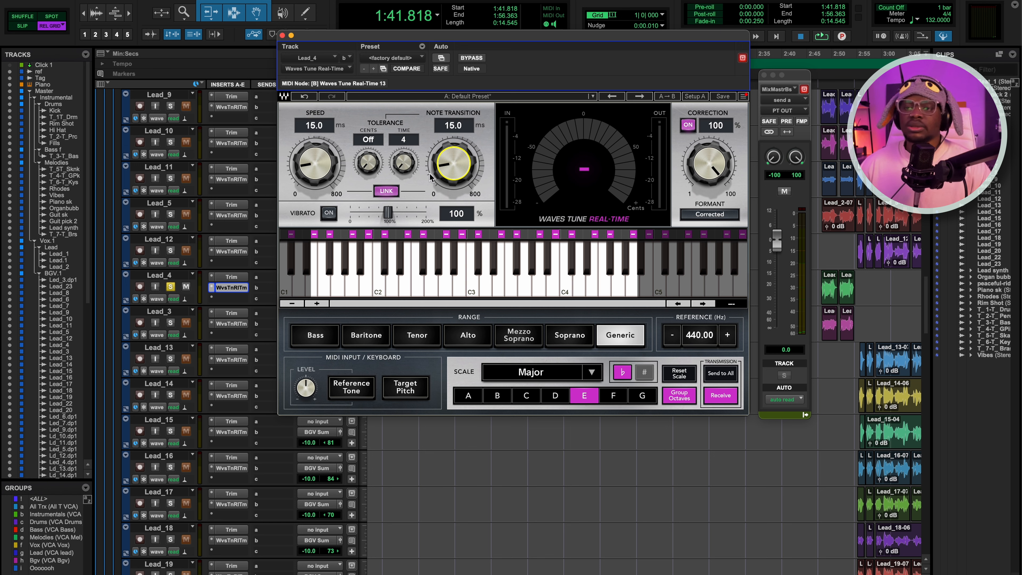
Turn on the Vibrato control for Lead_4, raise its amount to 200%, and lower it to 0%.
click(325, 213)
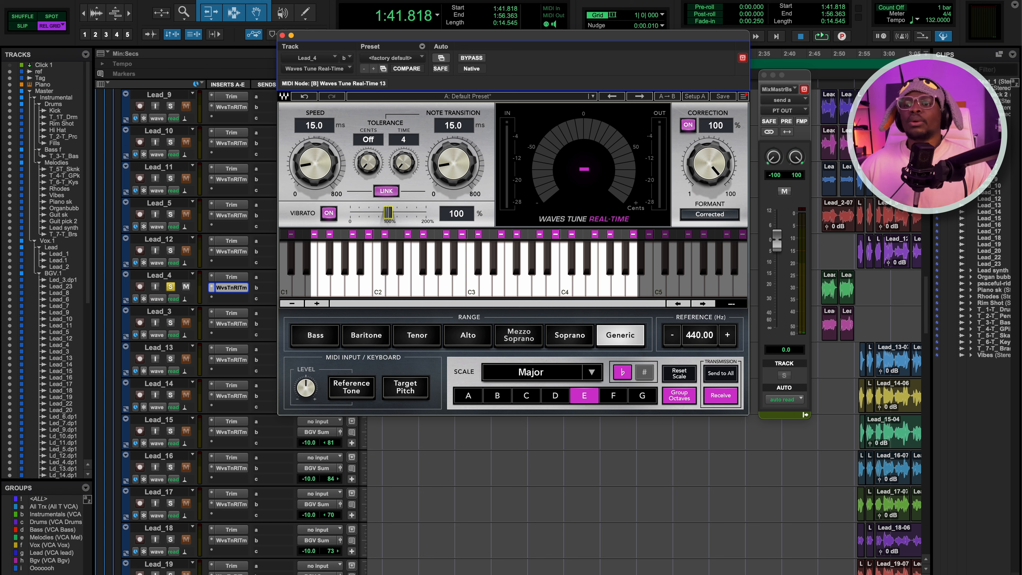
drag(387, 212, 425, 212)
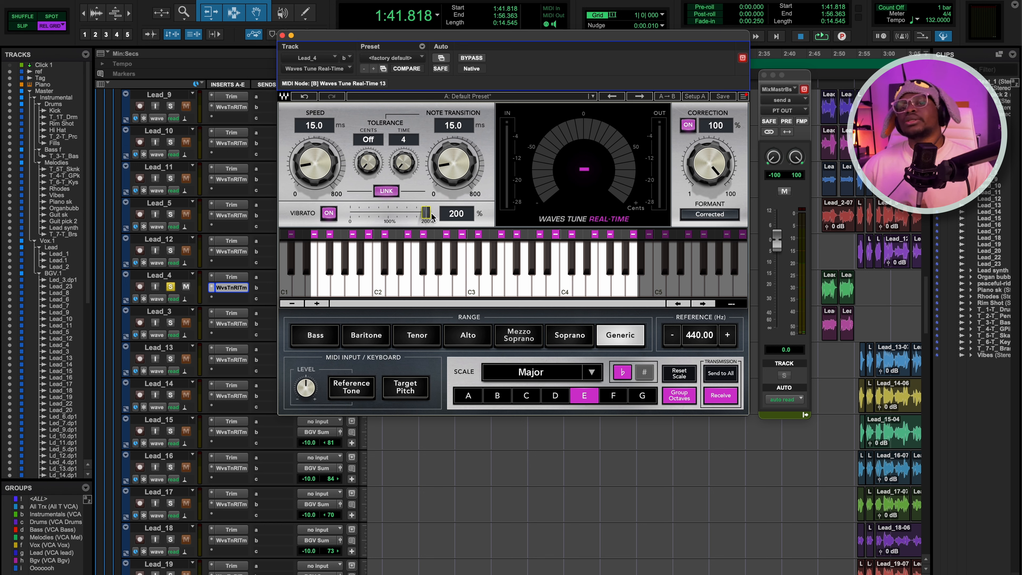
drag(427, 212, 349, 212)
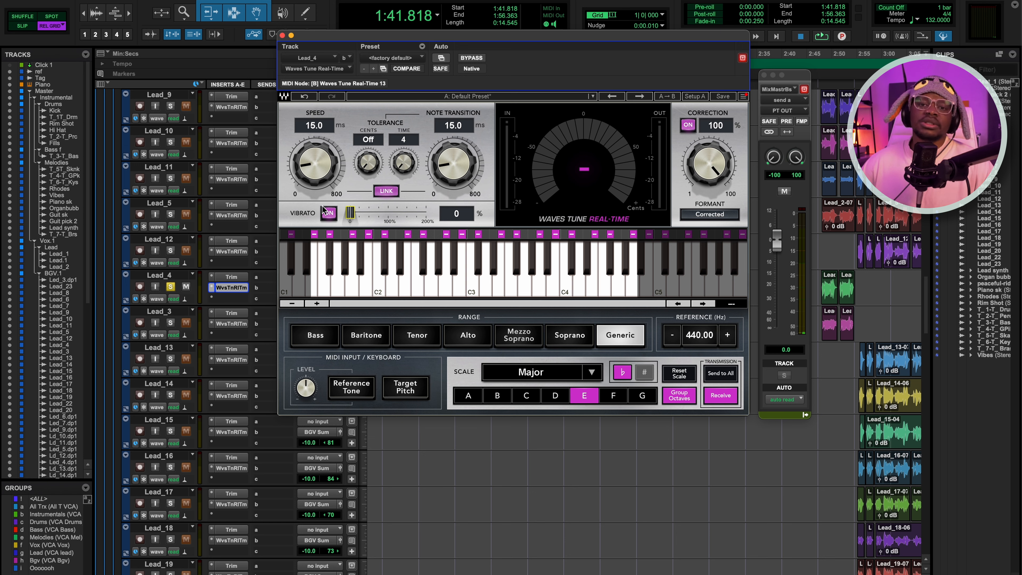
Reset the Lead_4 vibrato amount to 100% and stop playback.
alt+click(351, 216)
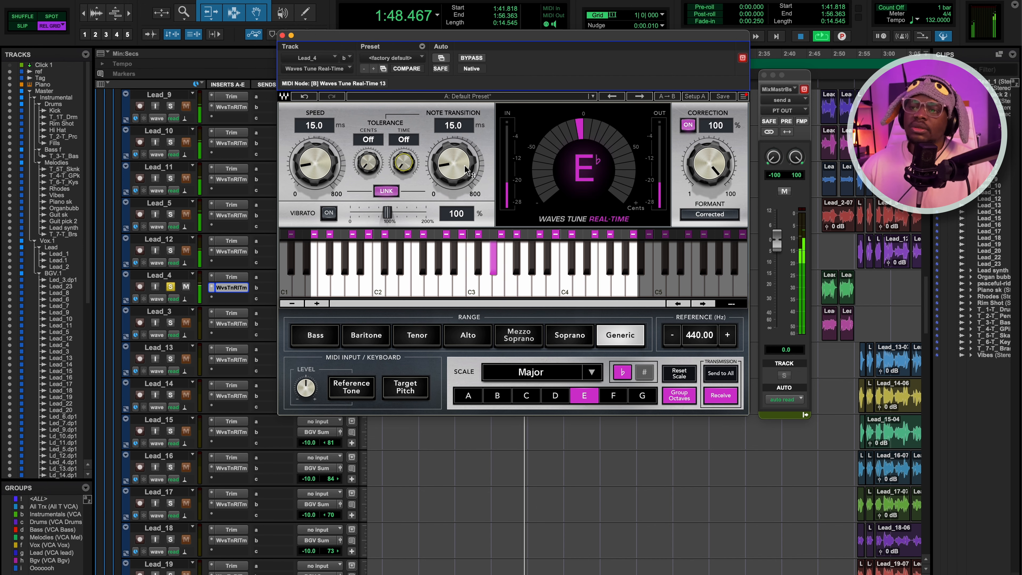
key(space)
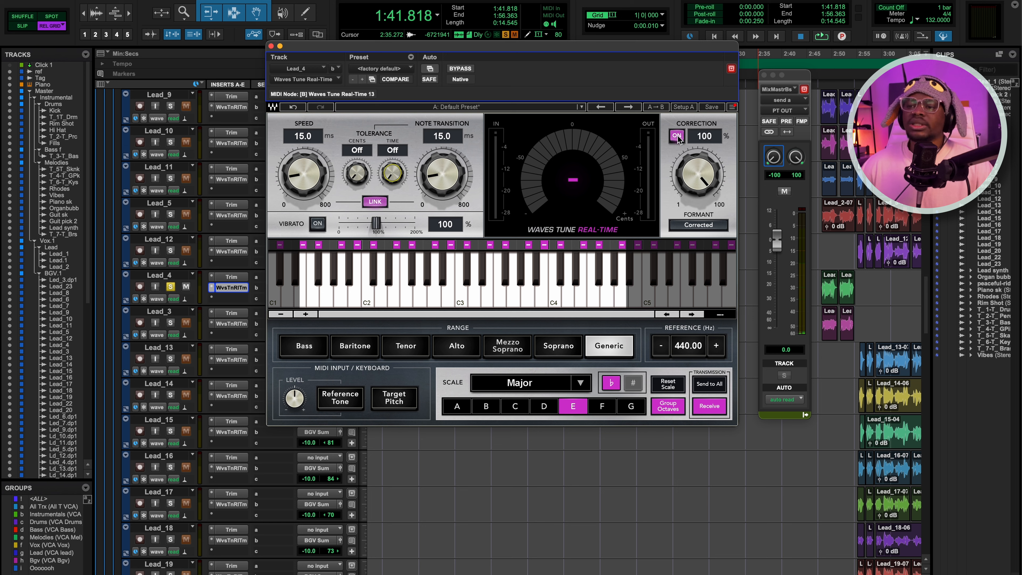
Toggle the bypass and Correction on Lead_4, audition the vocal with and without pitch correction, and leave Correction on.
click(679, 136)
click(679, 137)
click(466, 72)
click(466, 72)
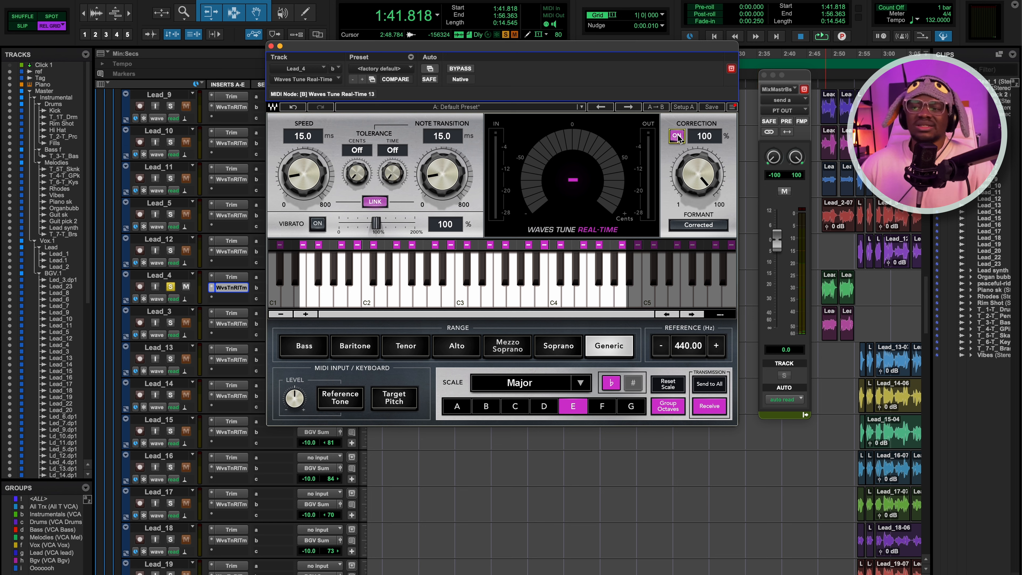
key(space)
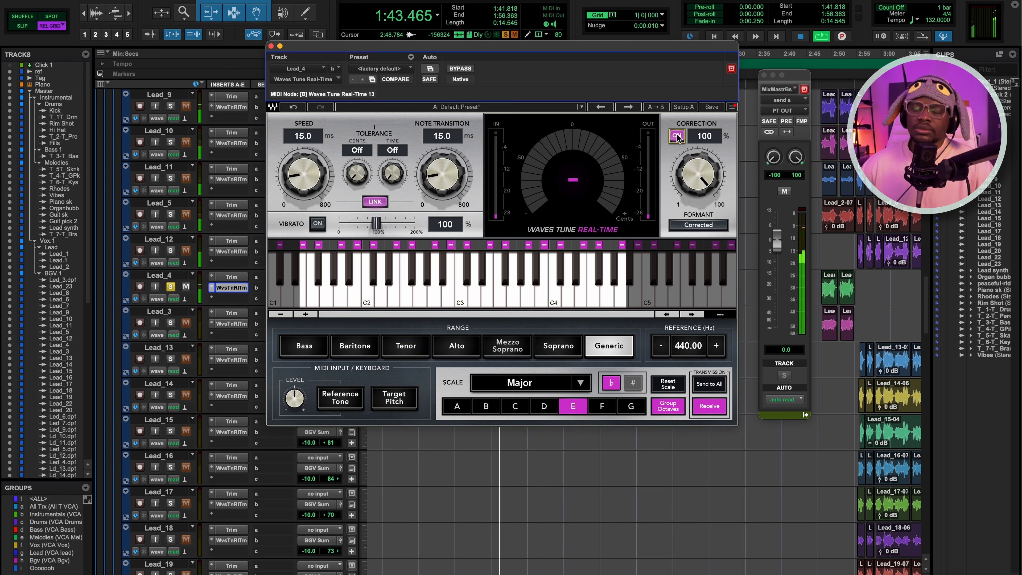
click(679, 138)
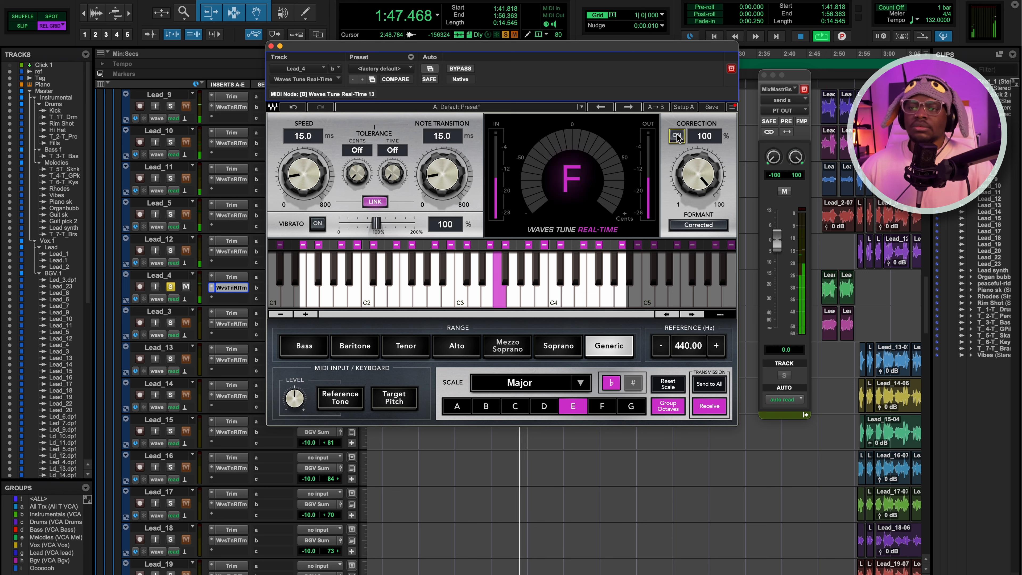
key(space)
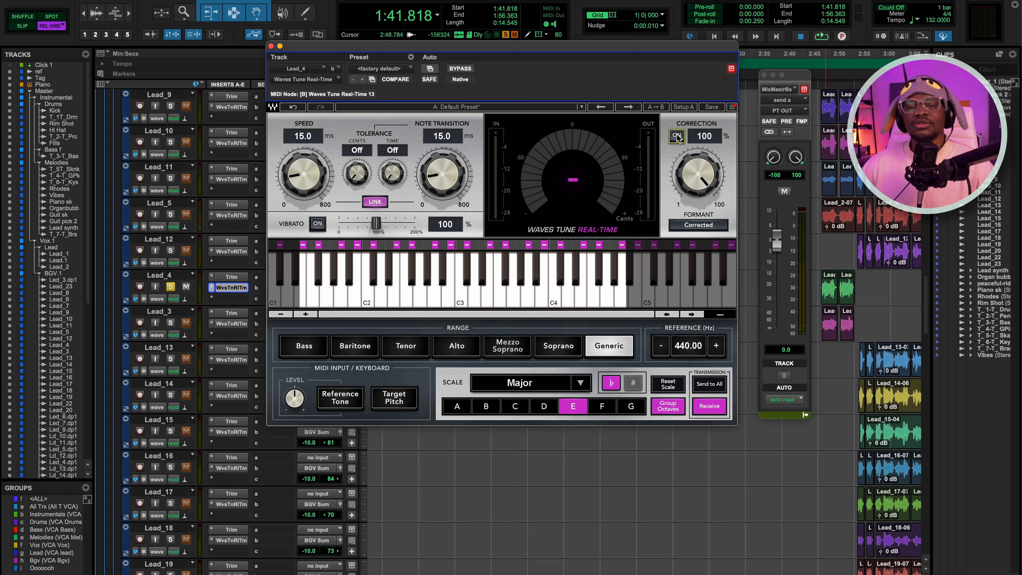
click(677, 137)
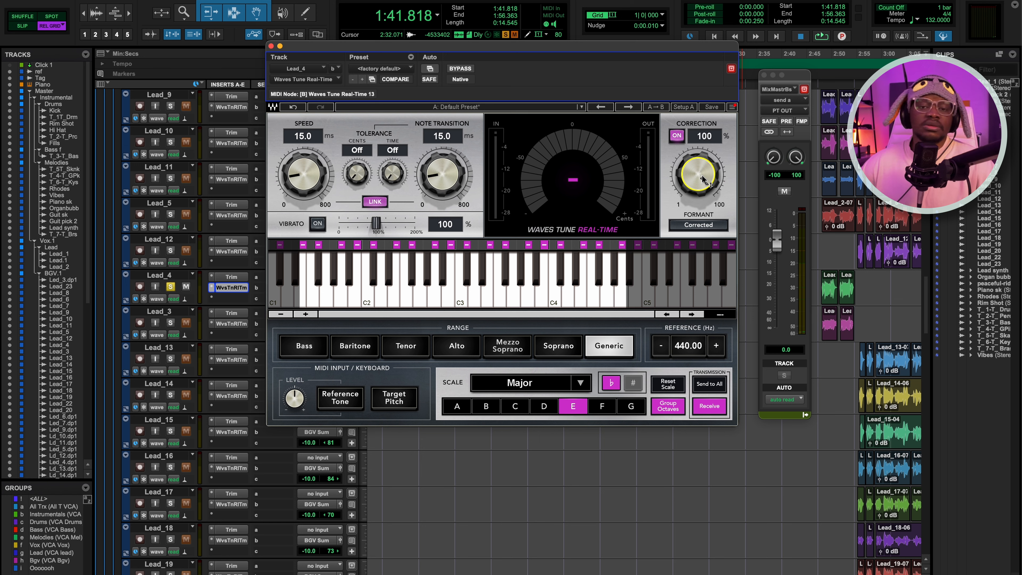
Audition Lead_4 while lowering the Correction amount, stop playback, and set Correction to 80%.
key(space)
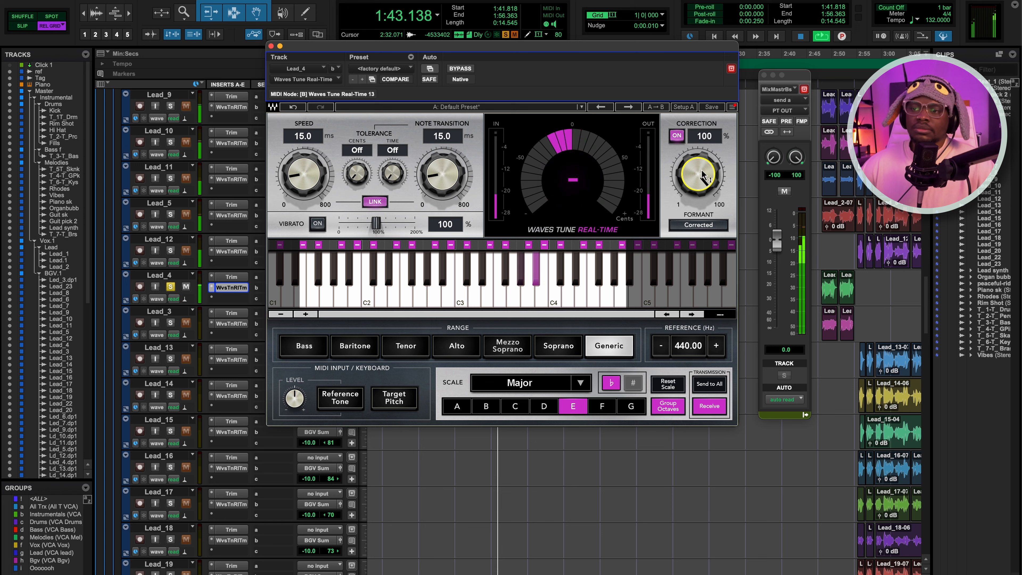
drag(702, 180, 702, 200)
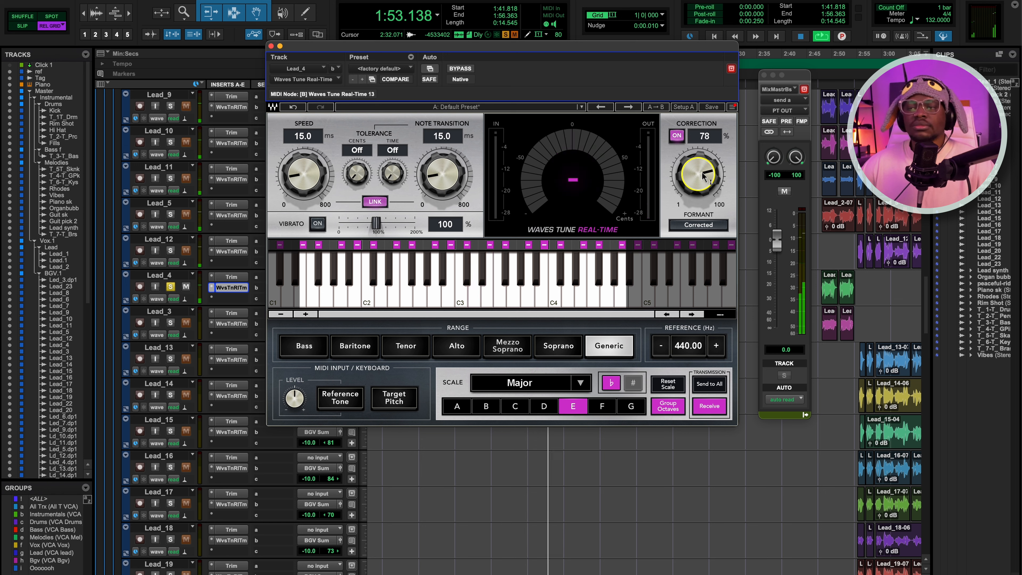
drag(702, 172, 702, 172)
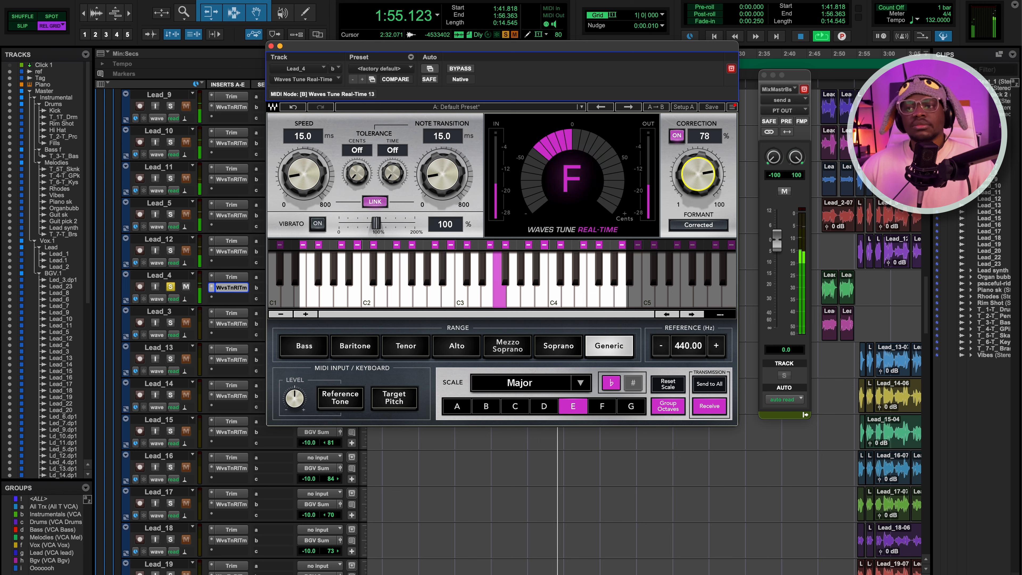
key(space)
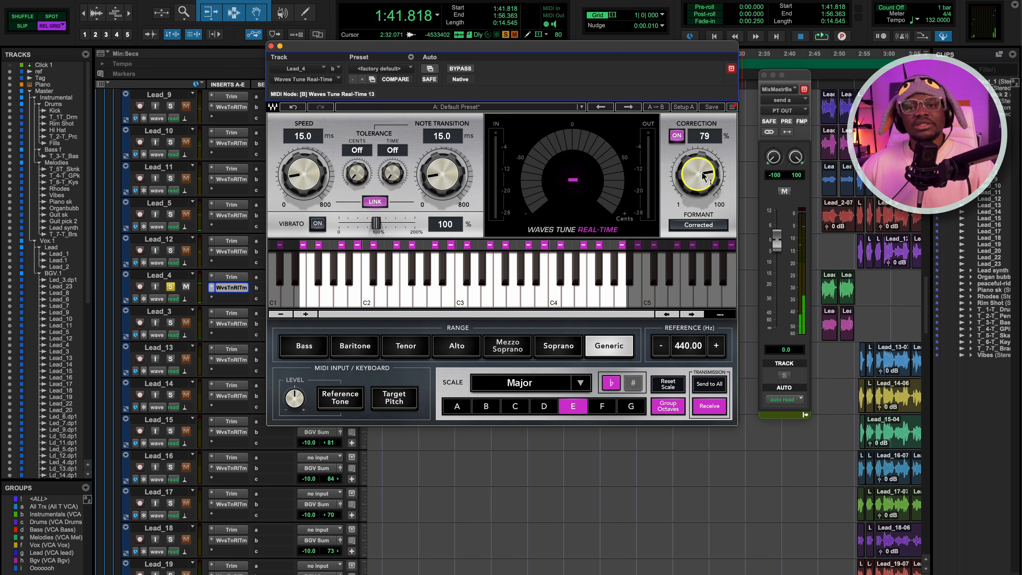
drag(702, 173, 703, 176)
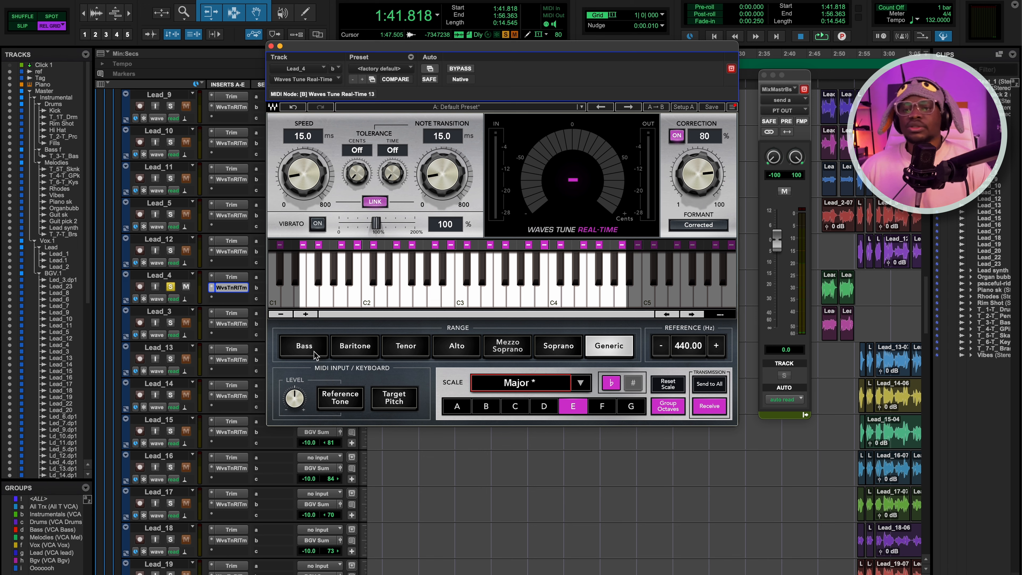
Try the Bass, Baritone, Tenor, Alto, Mezzo Soprano and Soprano ranges on Lead_4, and return to Generic.
click(304, 346)
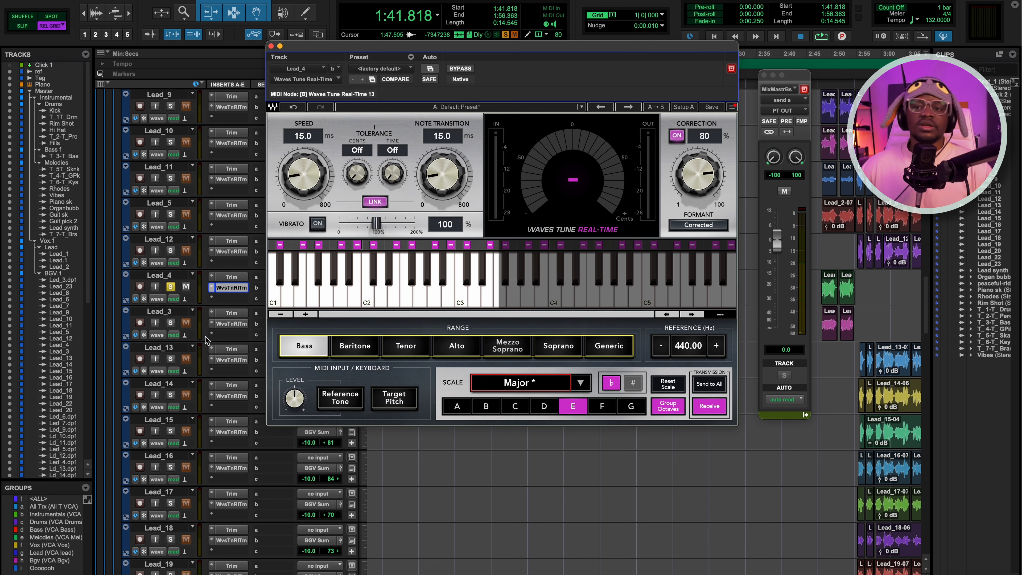
click(355, 346)
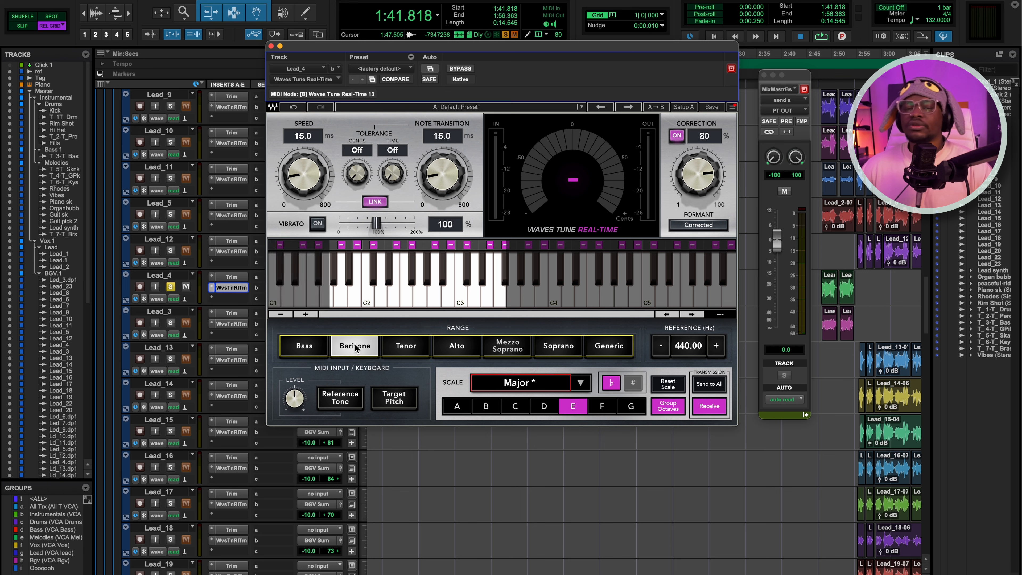
click(401, 348)
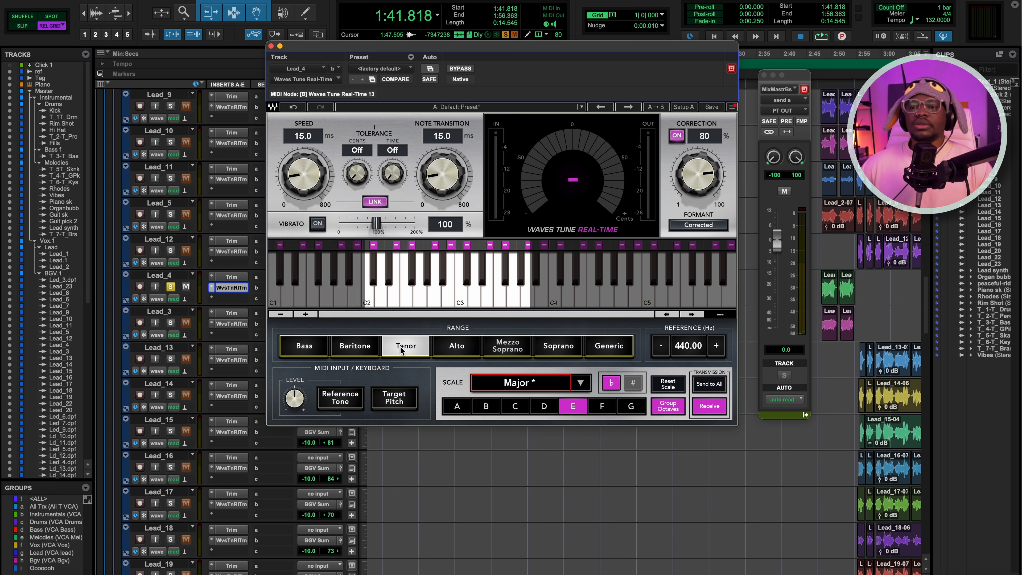
click(458, 347)
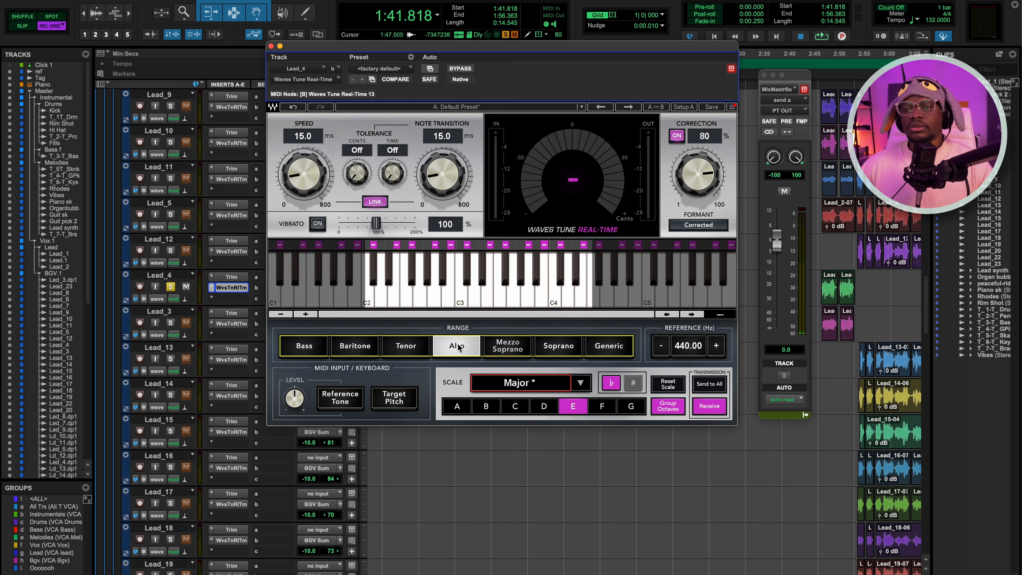
click(508, 349)
click(557, 350)
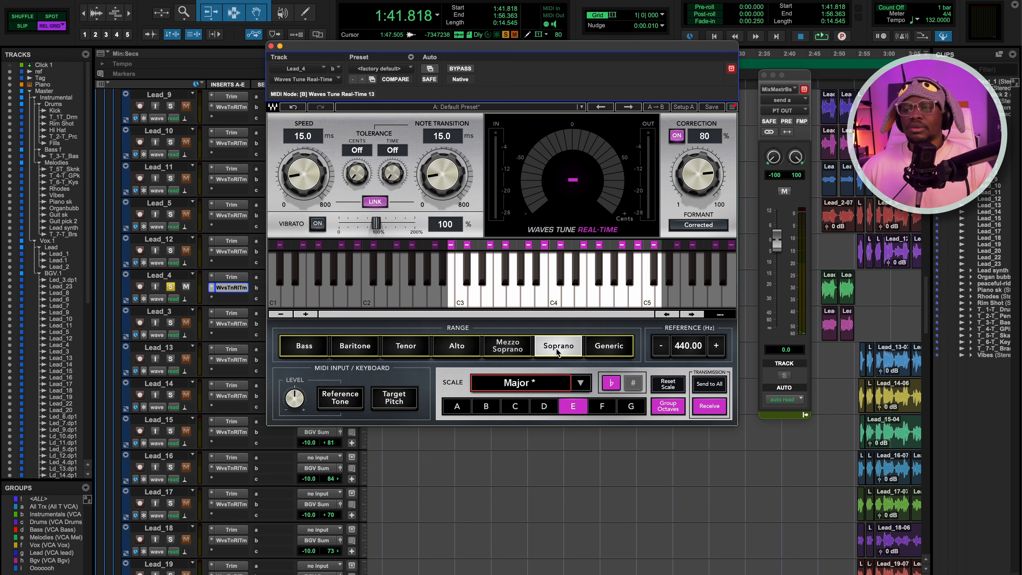
click(598, 351)
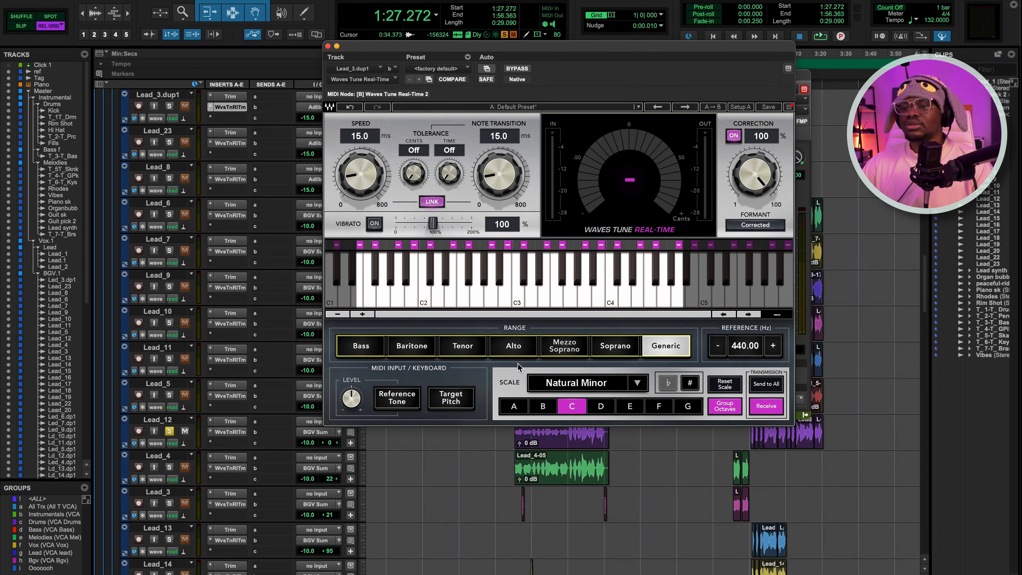
Change the Waves Tune Real-Time key on Lead_3.dup1 to E♭ with the Major scale.
drag(600, 52, 561, 46)
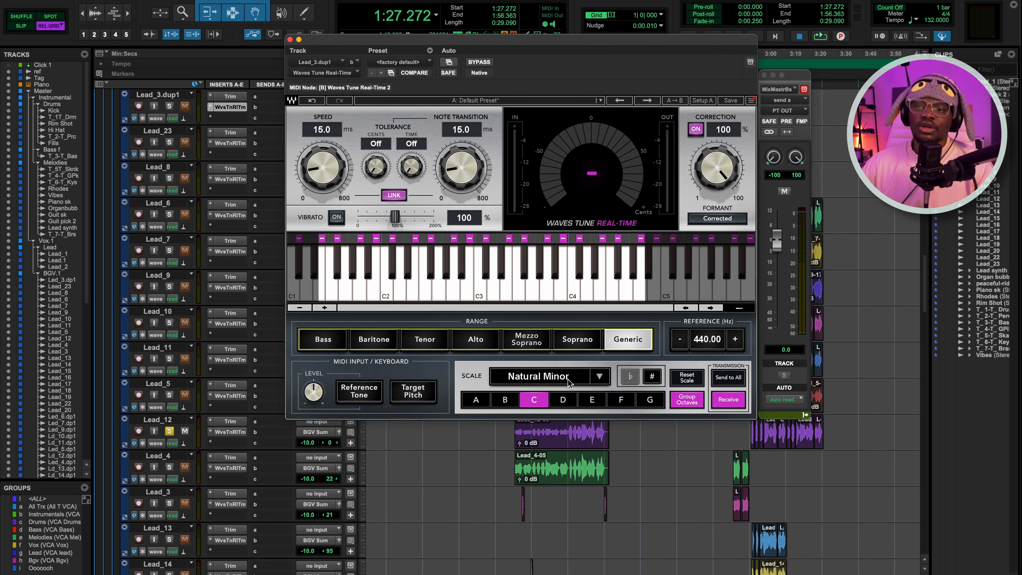
click(605, 380)
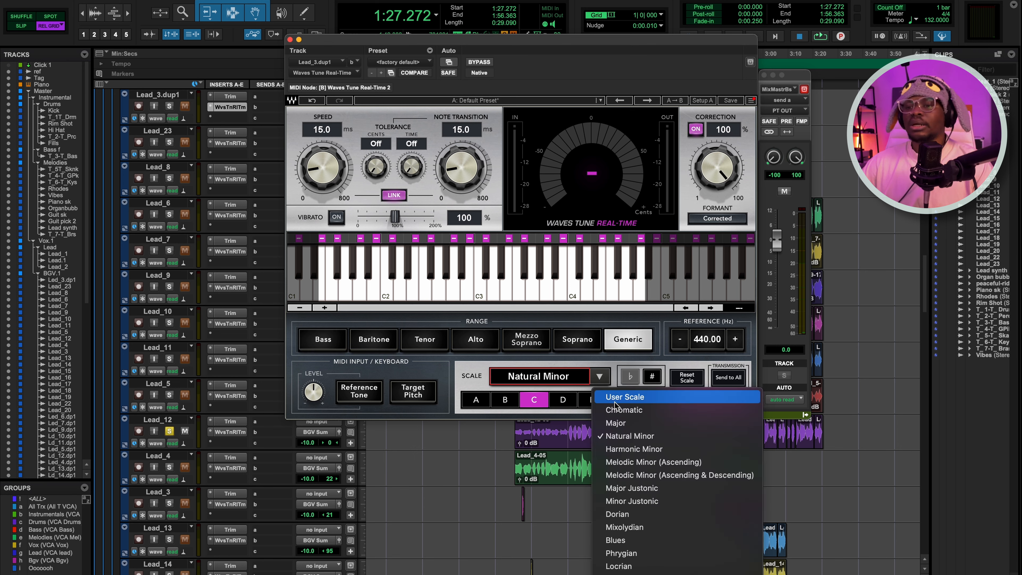
click(467, 371)
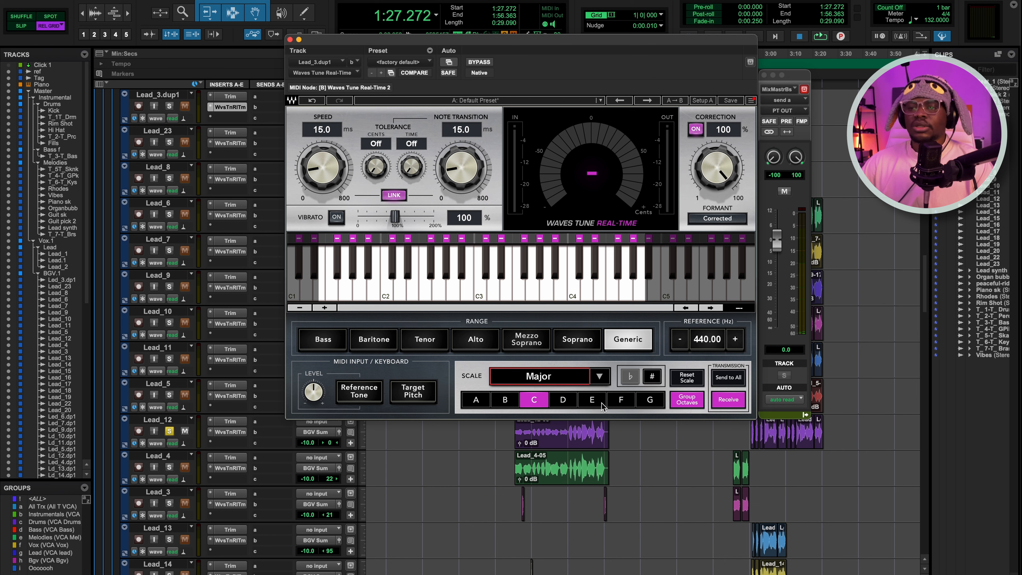
click(590, 404)
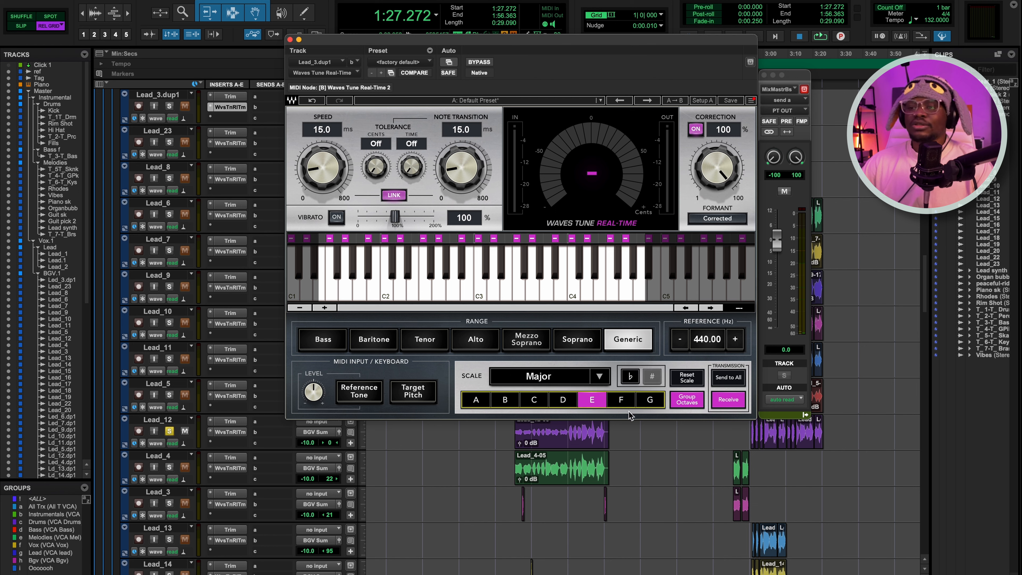
click(651, 378)
click(535, 401)
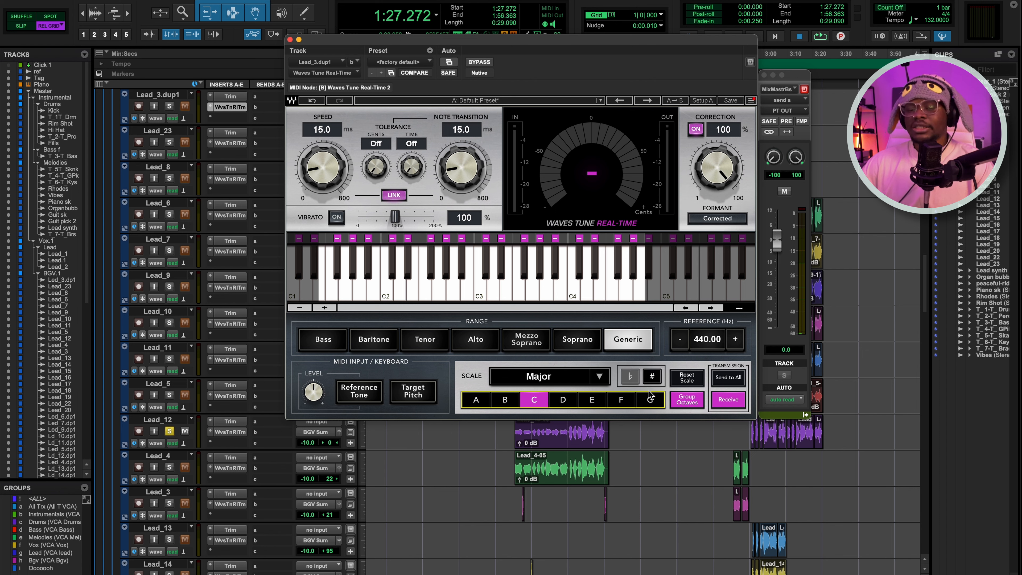
click(592, 400)
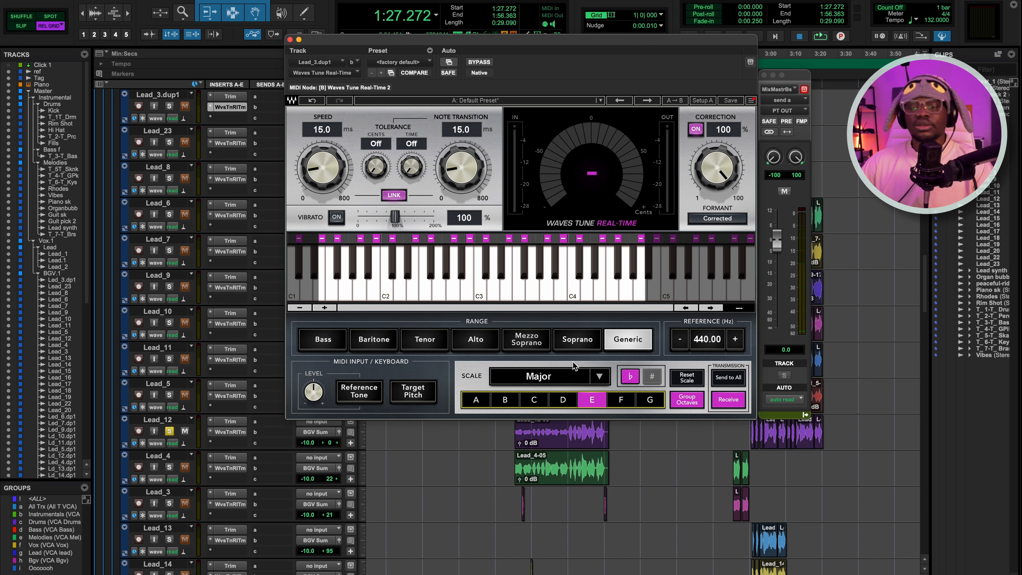
Enable Receive in the Lead_3.dup1 plug-in's transmission settings.
mouse_move(670, 40)
mouse_down()
mouse_move(648, 63)
mouse_move(667, 57)
mouse_up()
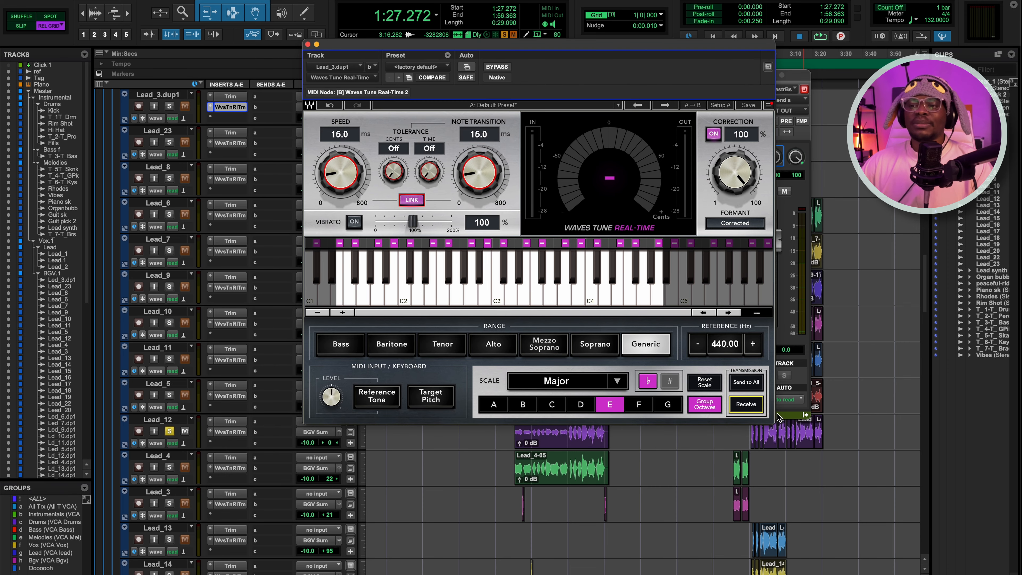
click(746, 405)
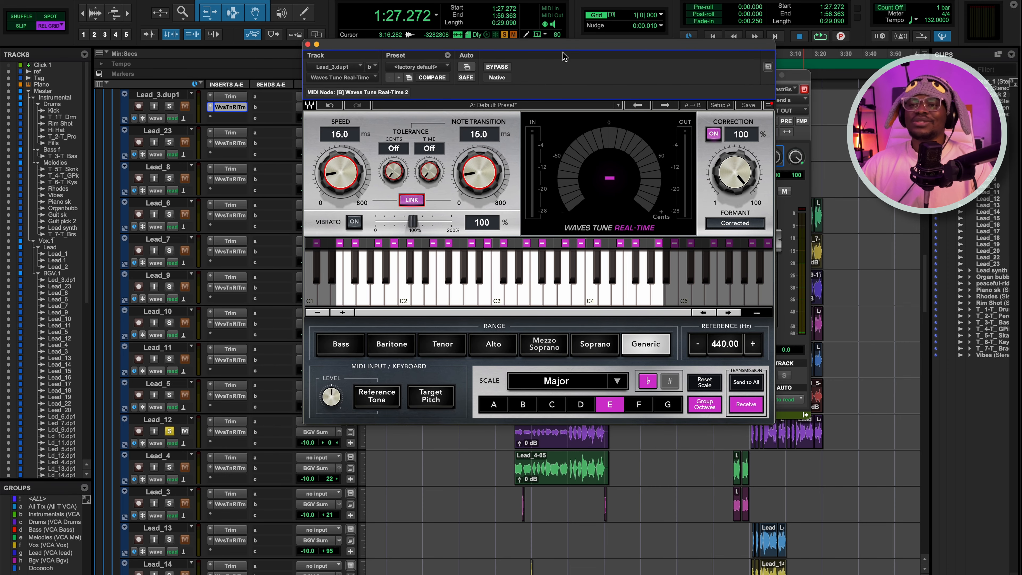
Open Key Detector on the ref track to view its Transmit Key option, and bring the Lead_3.dup1 plug-in back to the front.
drag(565, 55, 689, 125)
scroll(169, 230, up, 15)
click(229, 97)
drag(543, 28, 383, 25)
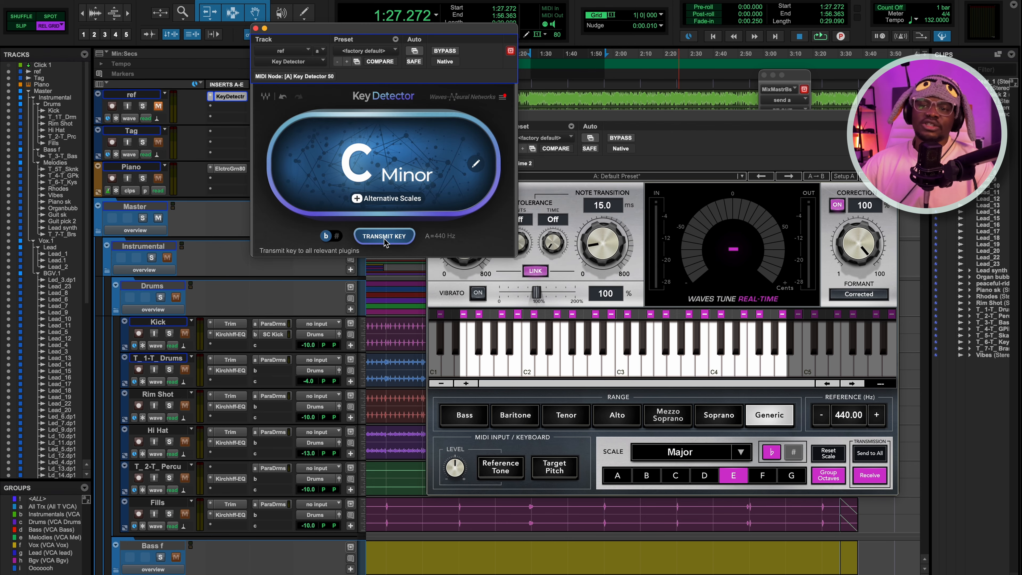
drag(769, 123, 640, 101)
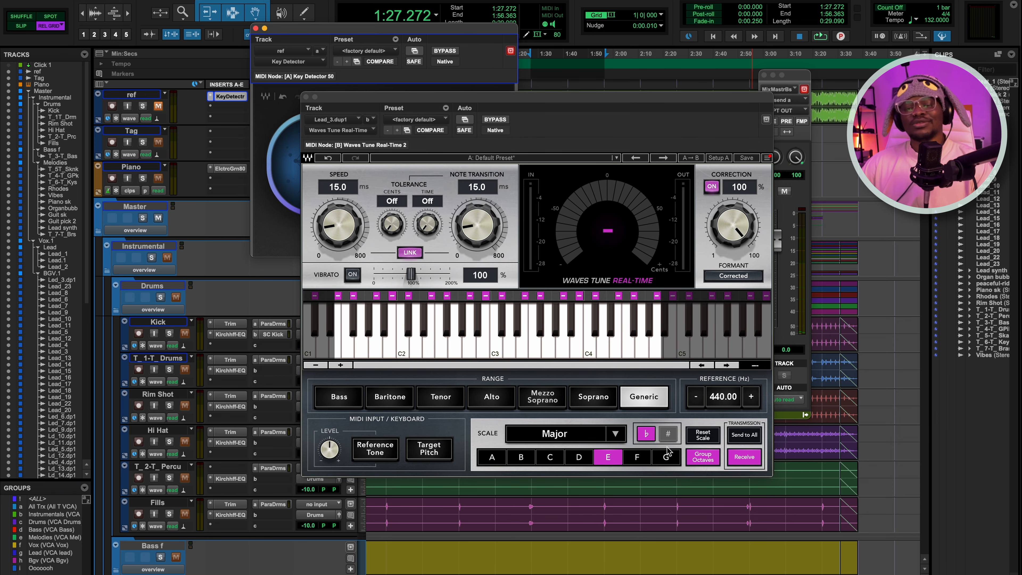
click(387, 31)
drag(616, 97, 548, 25)
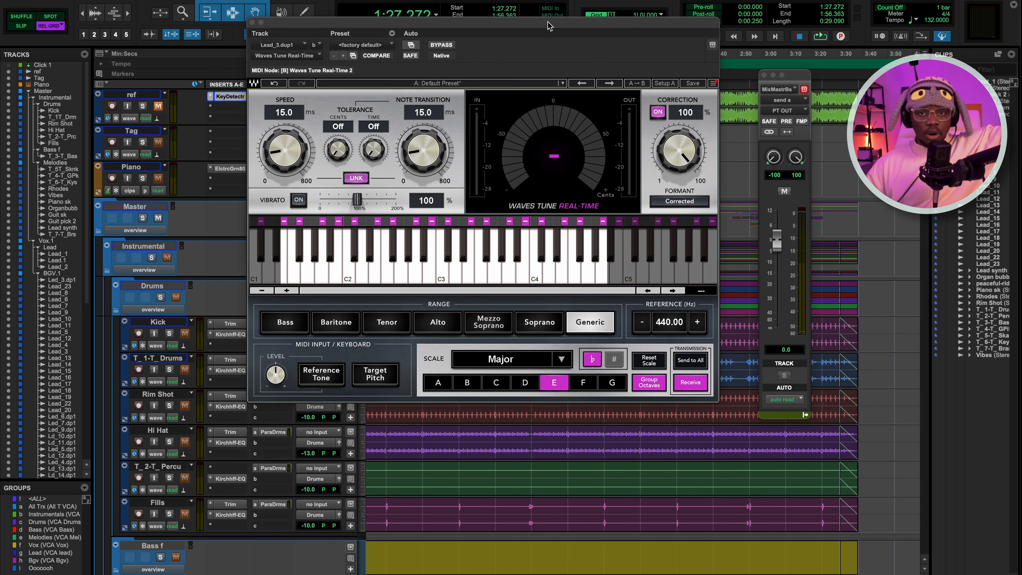
Open Waves Tune Real-Time on Lead_8 beside the Lead_3.dup1 instance and send the Lead_3.dup1 E♭ Major scale to all instances.
scroll(499, 523, down, 15)
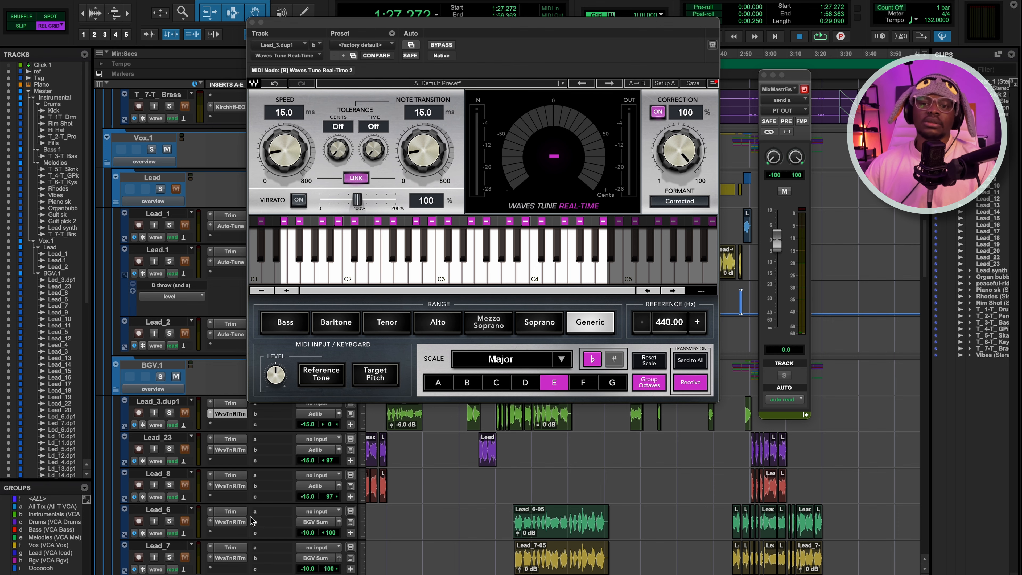
click(235, 487)
drag(518, 32, 530, 77)
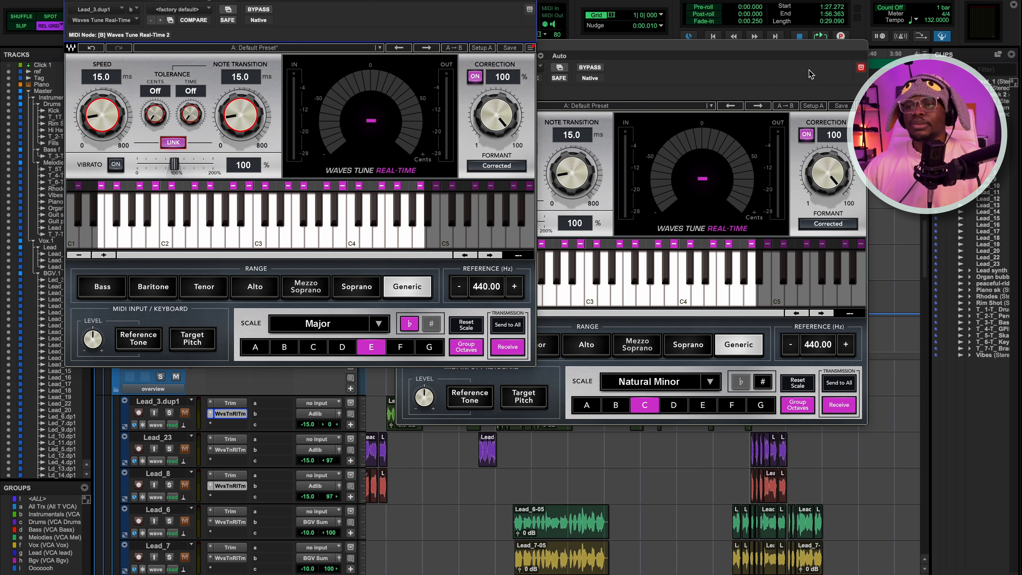
drag(760, 58, 815, 66)
click(438, 30)
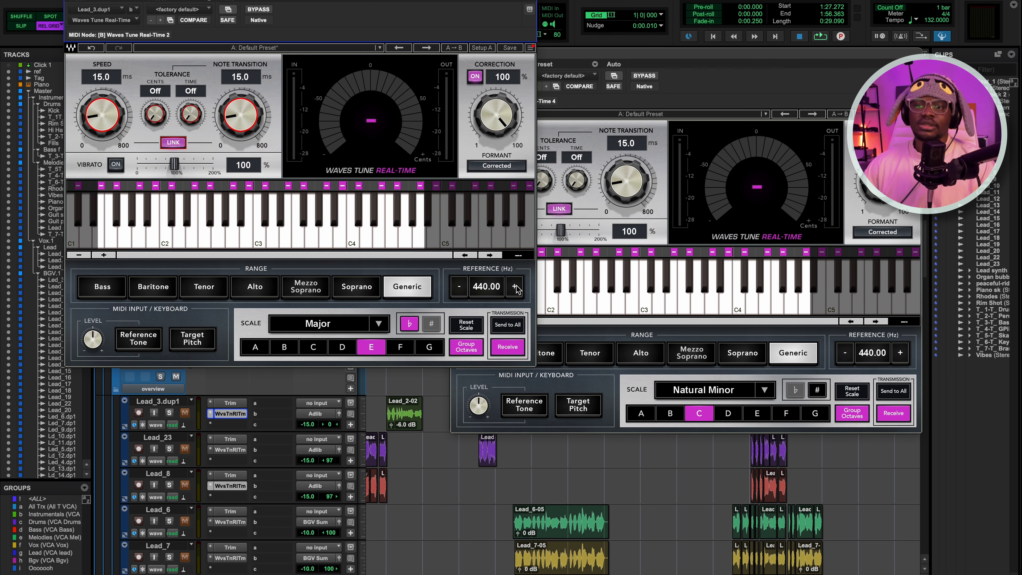
click(507, 324)
Inspect the scale and key received by the Lead_8 plug-in, and return to the Lead_3.dup1 instance.
drag(745, 55, 665, 20)
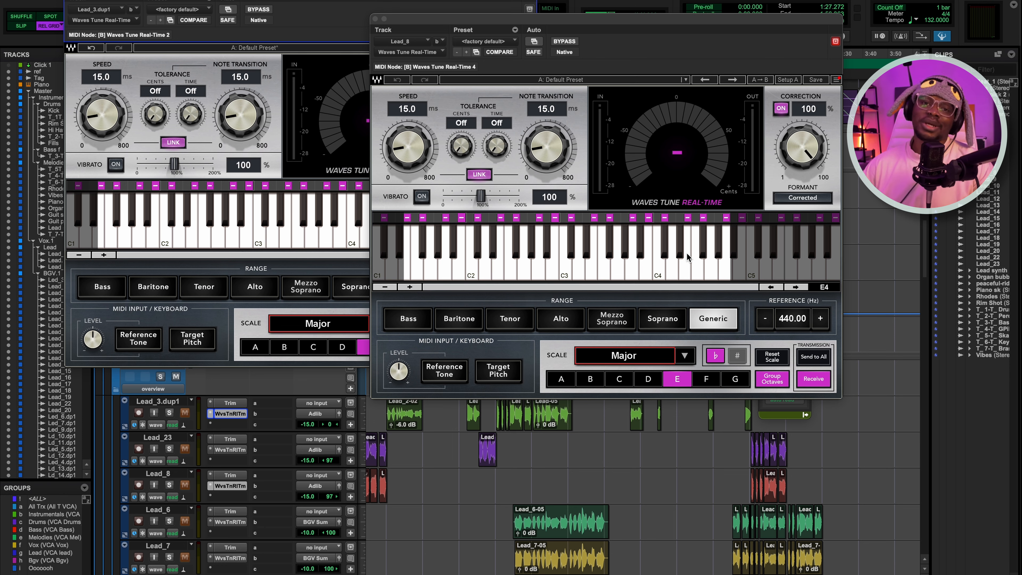
drag(646, 26, 682, 59)
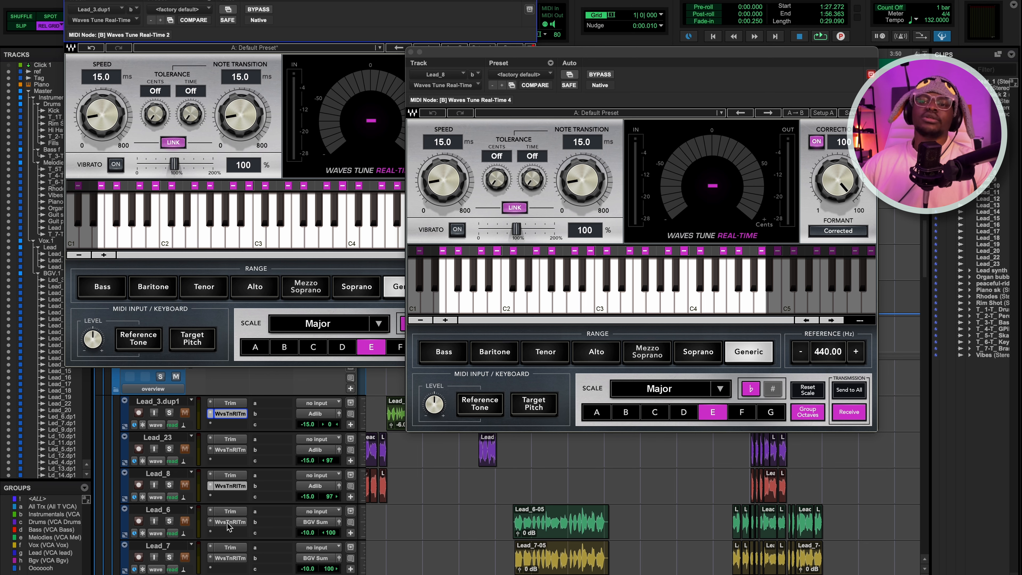
click(409, 2)
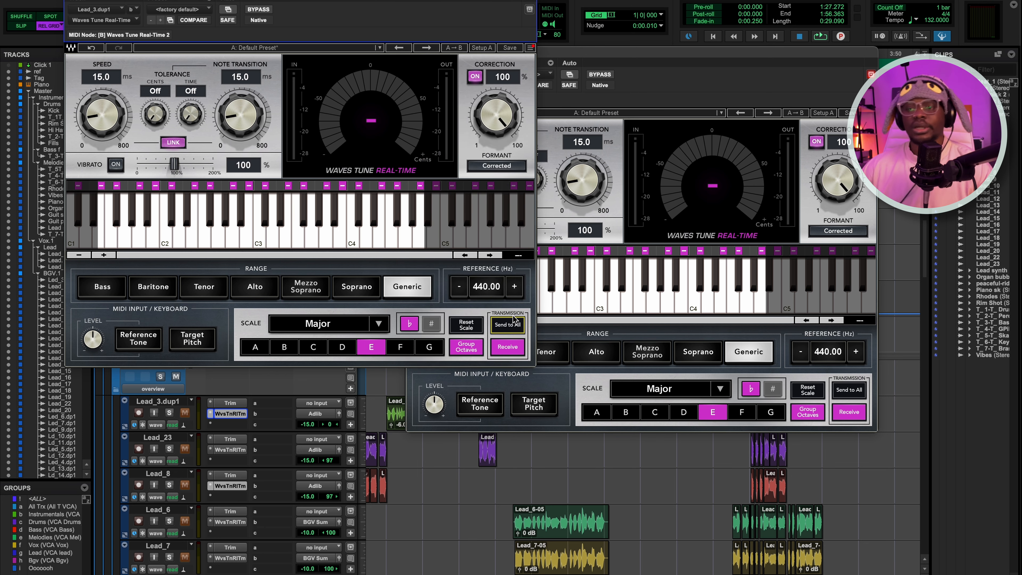
Move the Lead_3.dup1 plug-in window off the track list, solo the BGV.1 folder and start playback to hear the tuned backing vocals.
drag(194, 1, 614, 174)
click(160, 376)
key(space)
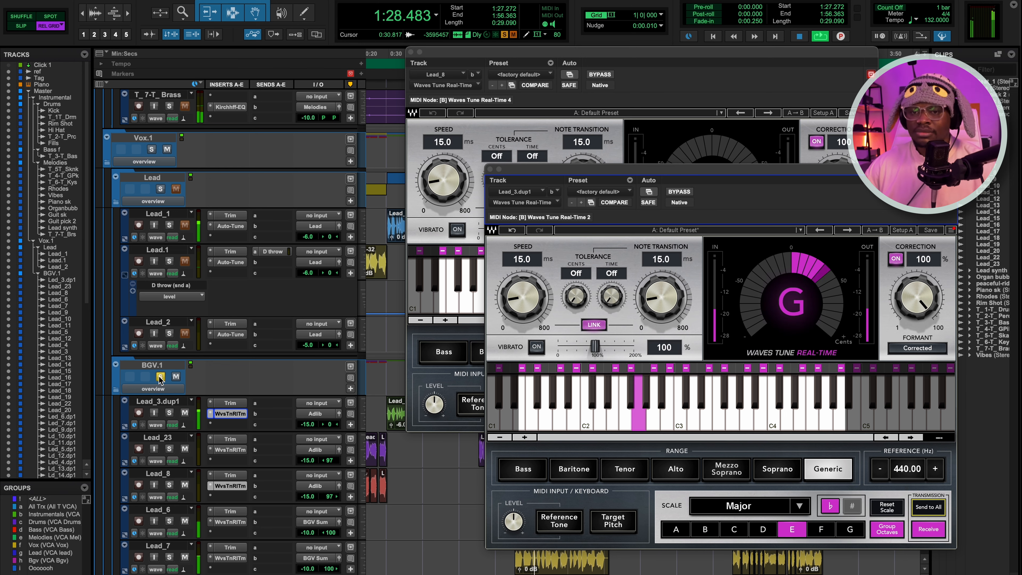
Solo the Master folder to hear the tuned backing vocals within the full mix.
scroll(243, 367, up, 15)
scroll(244, 367, up, 3)
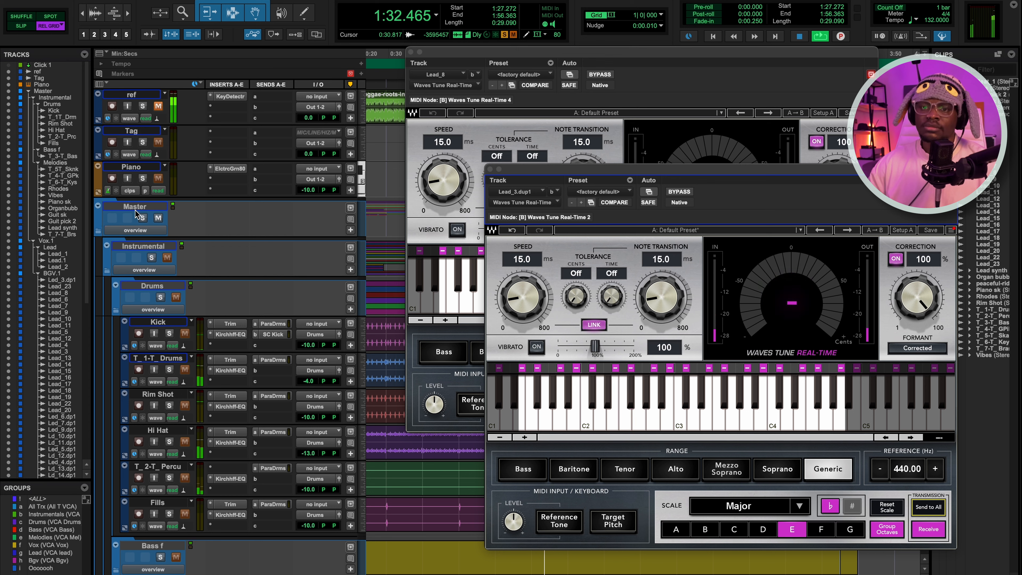
click(142, 218)
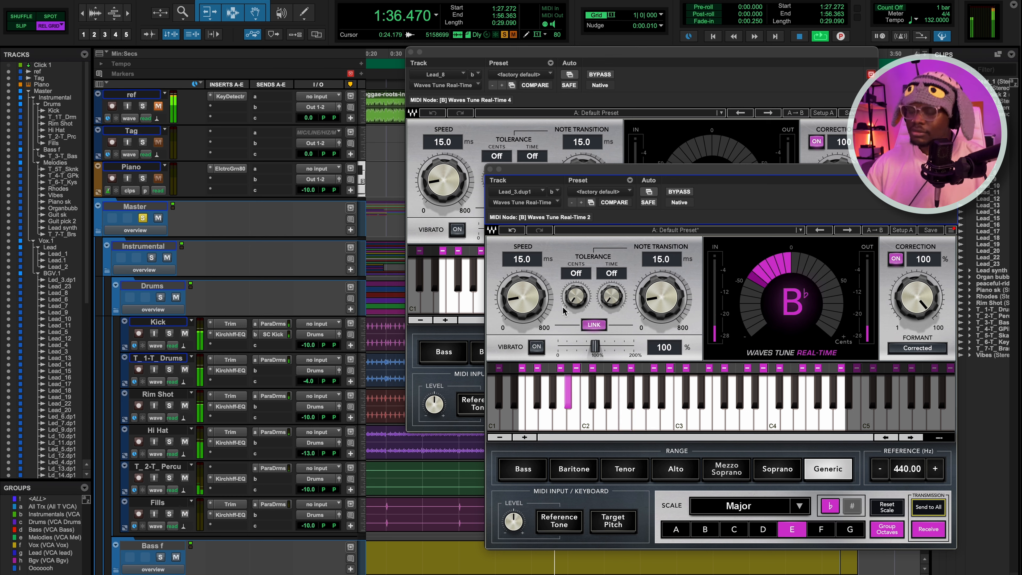
Close the Lead_8 and Lead_3.dup1 Waves Tune Real-Time windows and stop playback.
scroll(354, 348, down, 2)
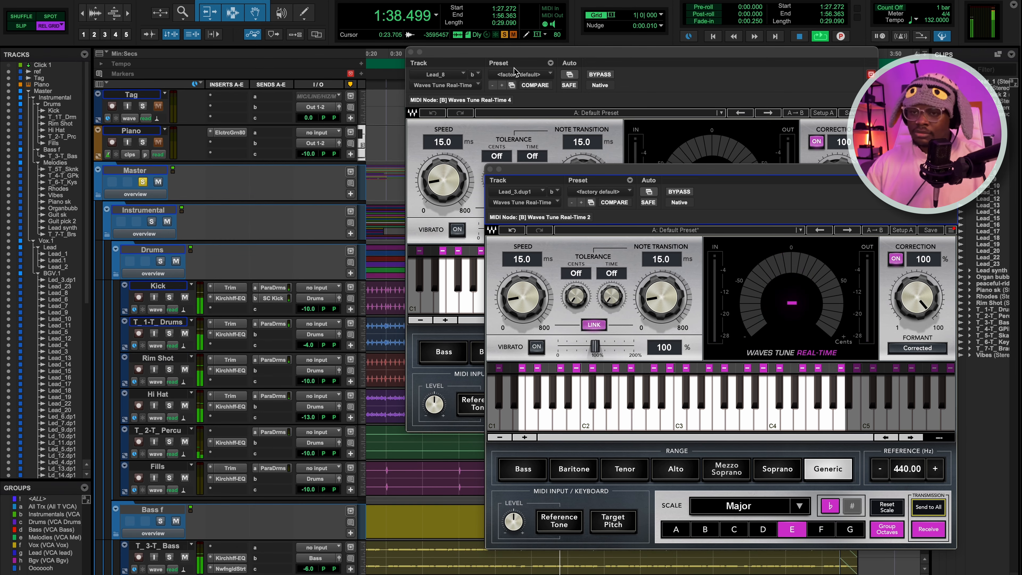
click(410, 52)
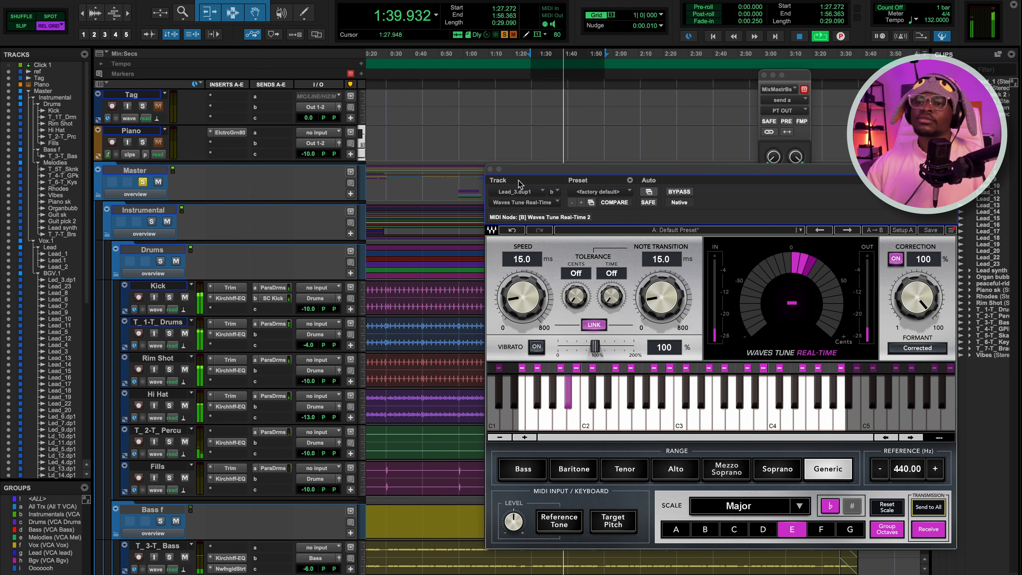
click(490, 169)
scroll(562, 245, down, 10)
scroll(562, 246, down, 15)
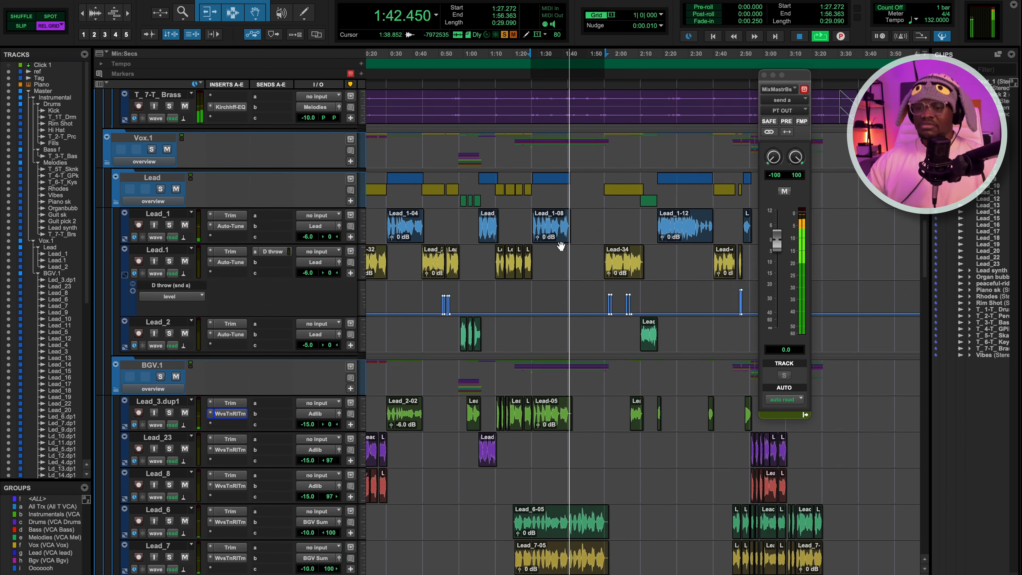
scroll(560, 245, down, 3)
scroll(560, 245, up, 4)
key(space)
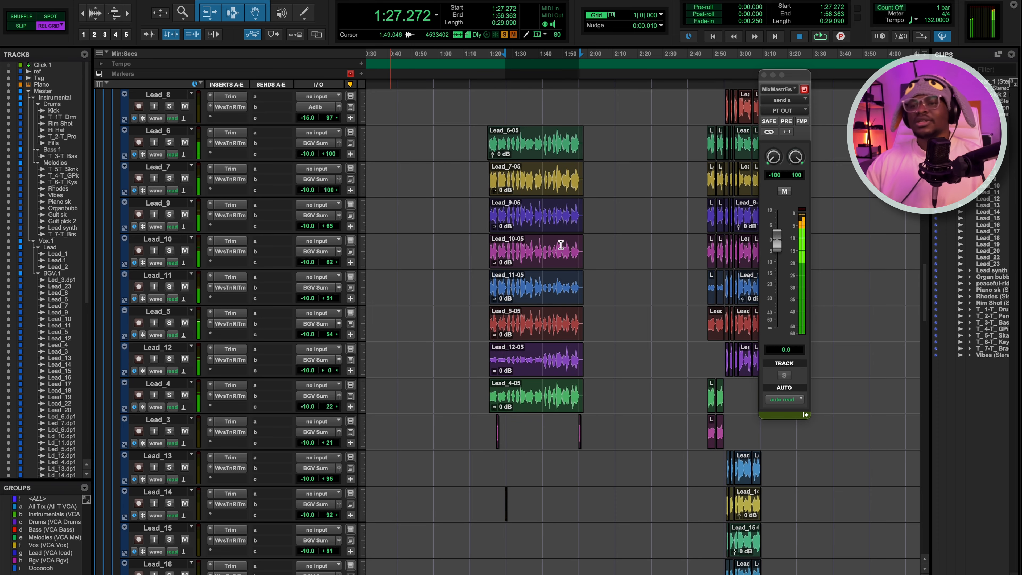
Play the section from 0:58.181 to 1:12.727 with the BGV.1 folder soloed.
scroll(560, 245, left, 3)
scroll(557, 246, up, 7)
scroll(557, 245, up, 3)
scroll(557, 244, down, 5)
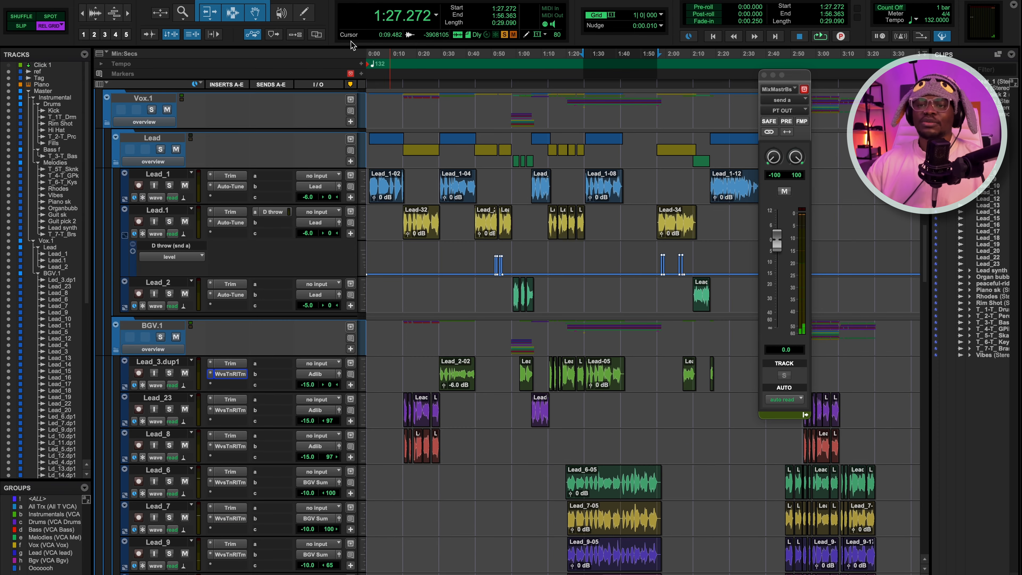
key(space)
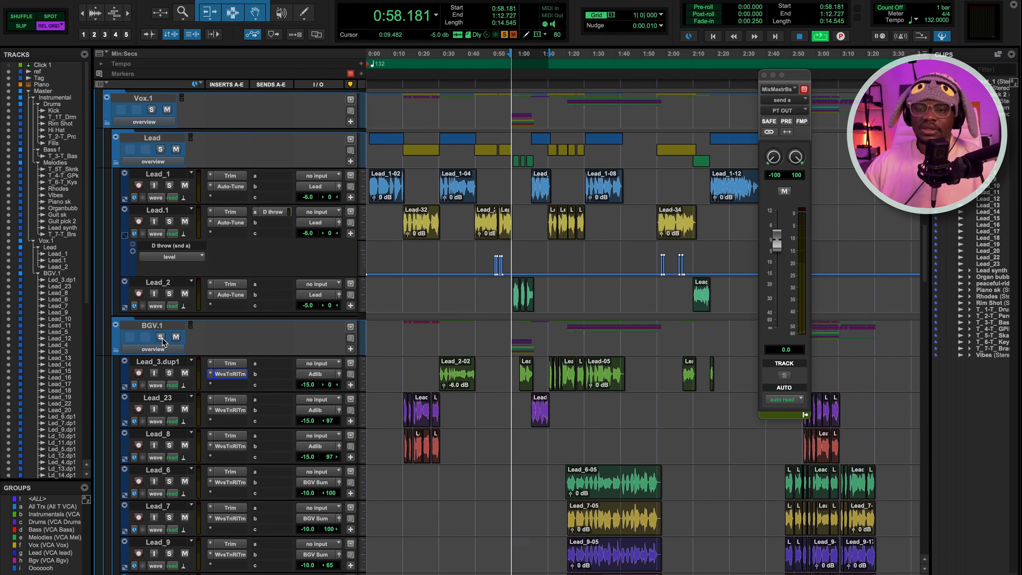
click(162, 338)
Open Waves Tune Real-Time on Lead_9.dup1 to check its received scale during playback, and close it after stopping playback.
scroll(509, 206, down, 6)
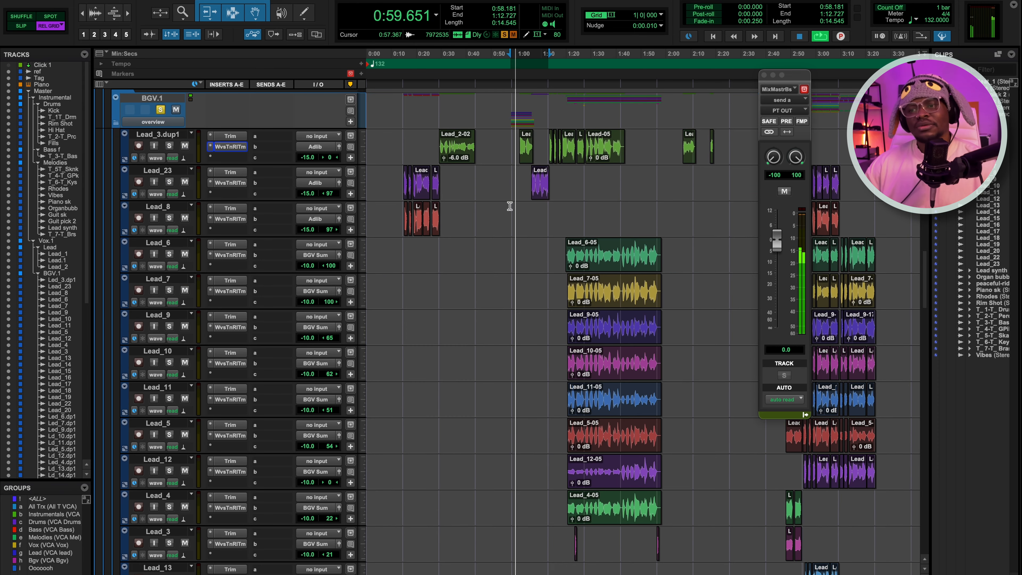
scroll(509, 206, down, 15)
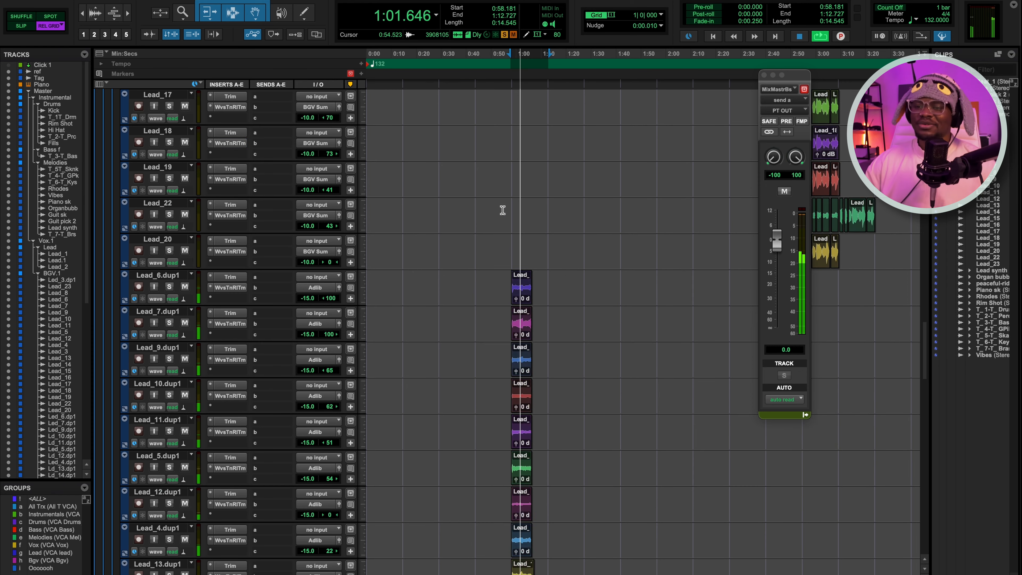
click(221, 214)
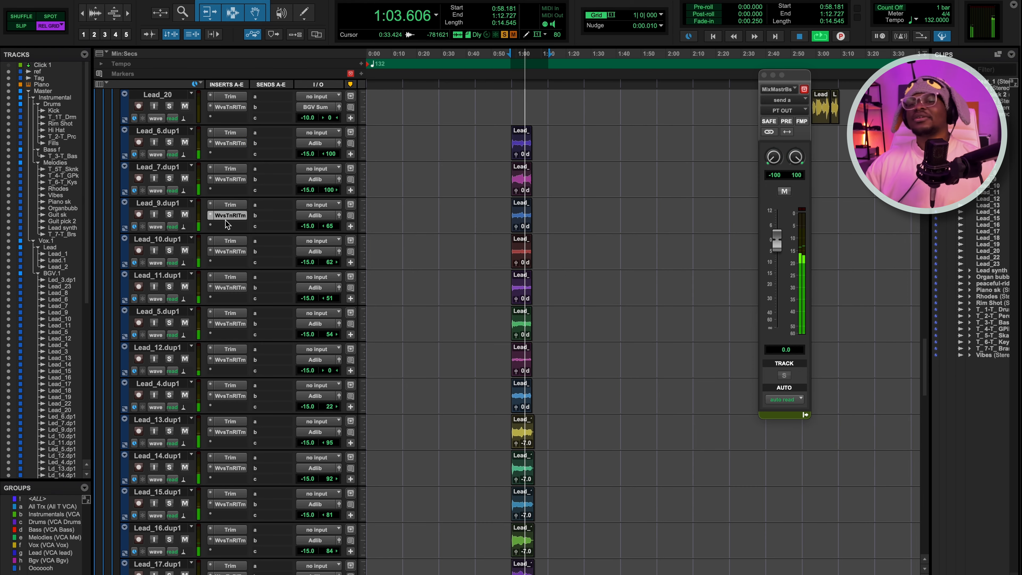
drag(696, 54, 558, 56)
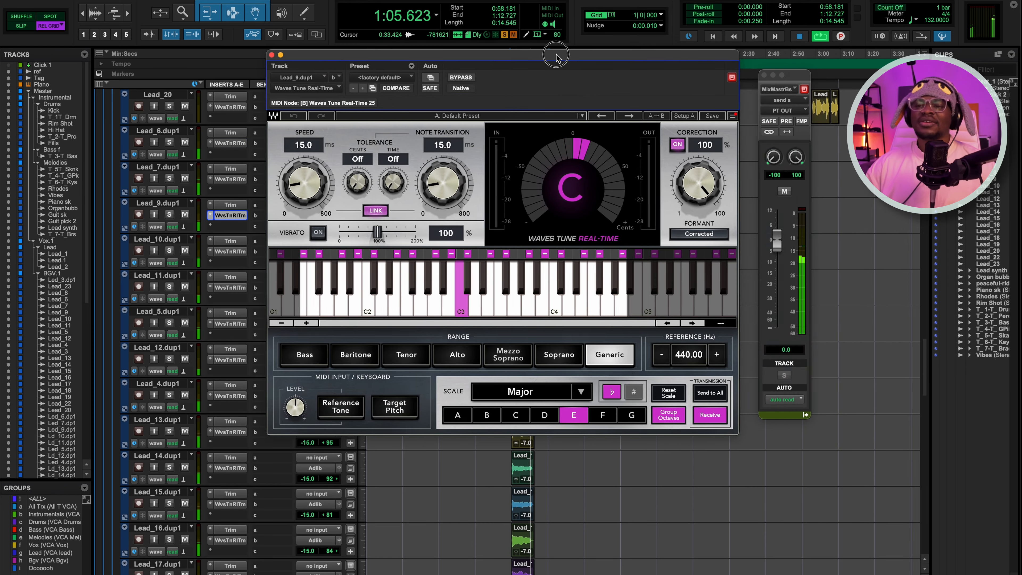
key(space)
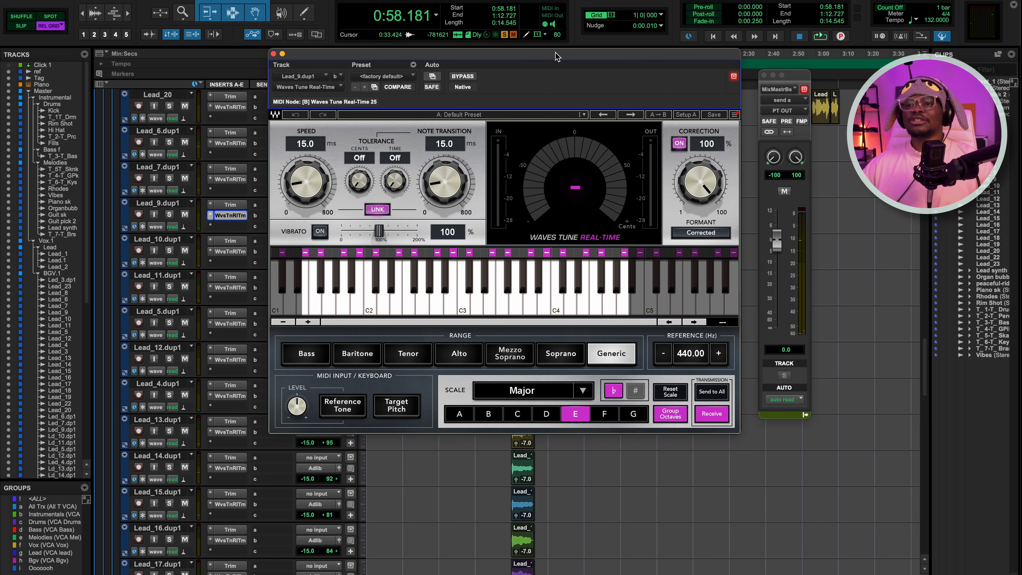
drag(555, 56, 599, 27)
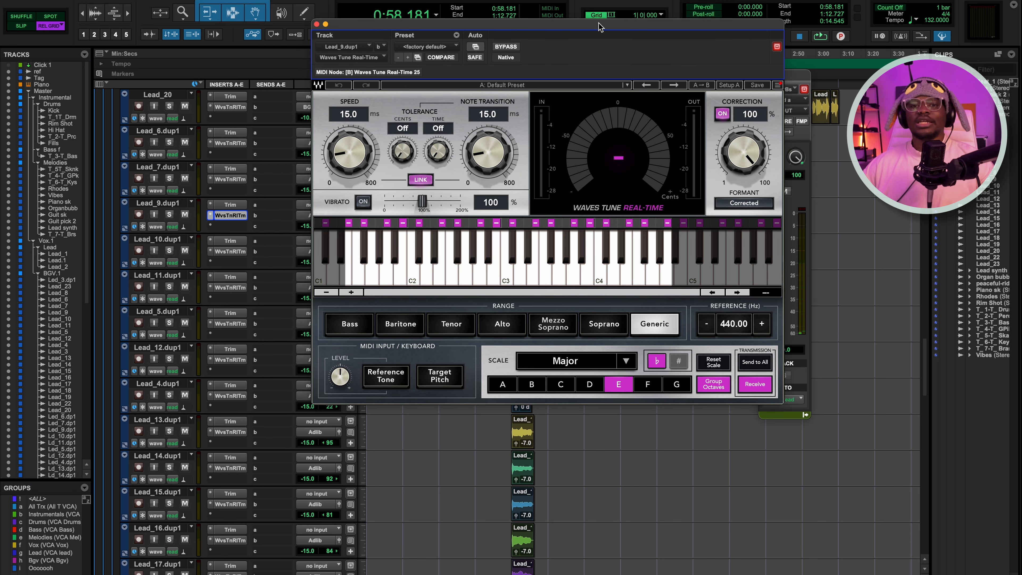
click(317, 24)
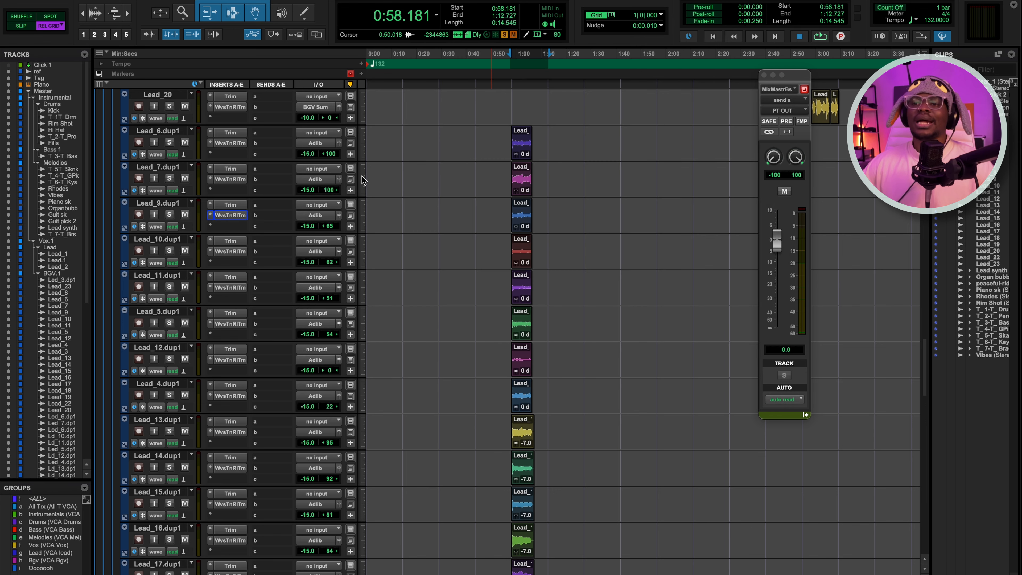
Open Waves Tune Real-Time on another background vocal track further up the list to check its received scale.
scroll(455, 193, up, 3)
scroll(419, 235, up, 7)
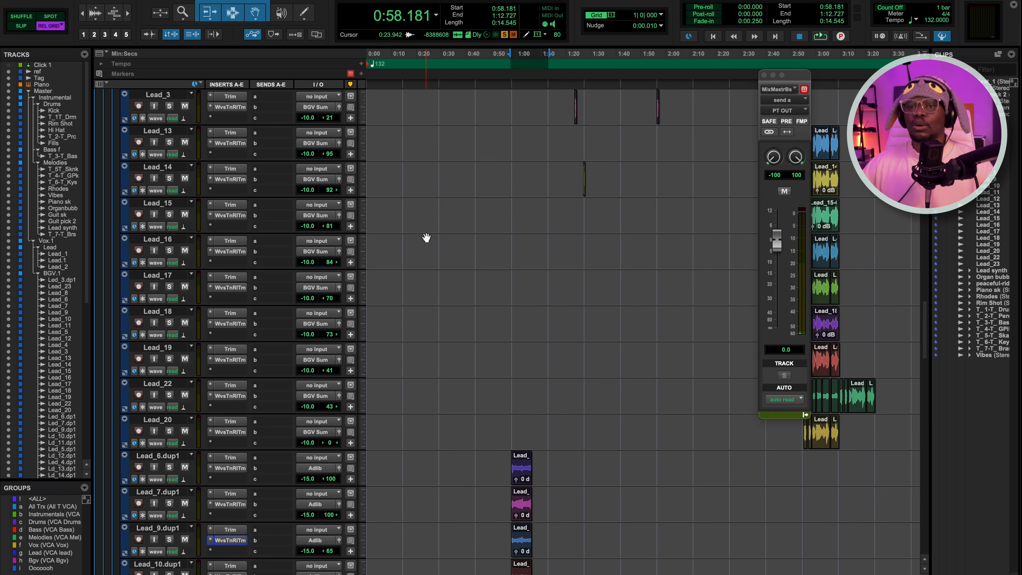
click(230, 178)
drag(573, 30, 560, 64)
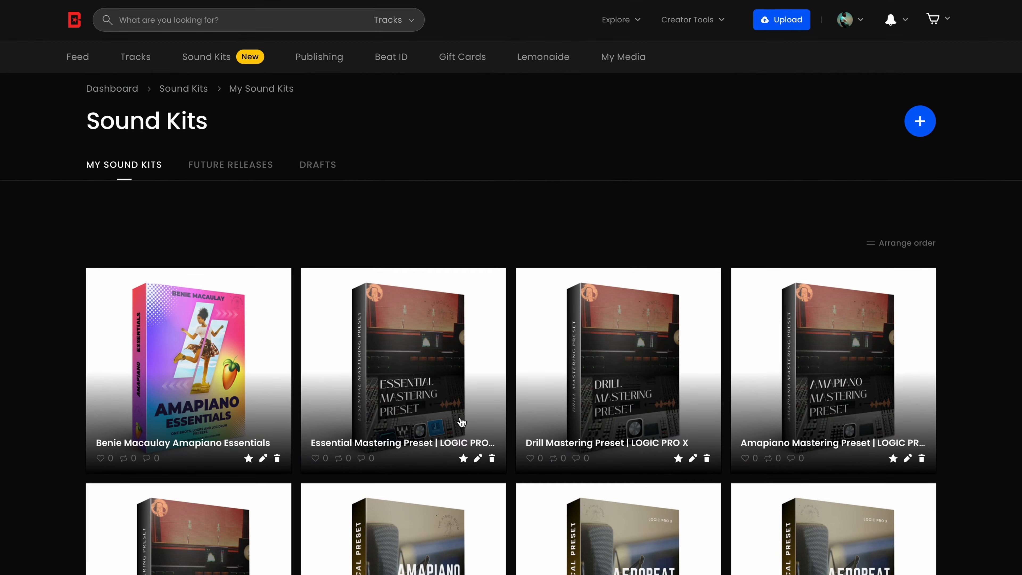
Switch to the browser and browse the My Sound Kits page and the services on the EngineEars profile.
scroll(462, 422, down, 12)
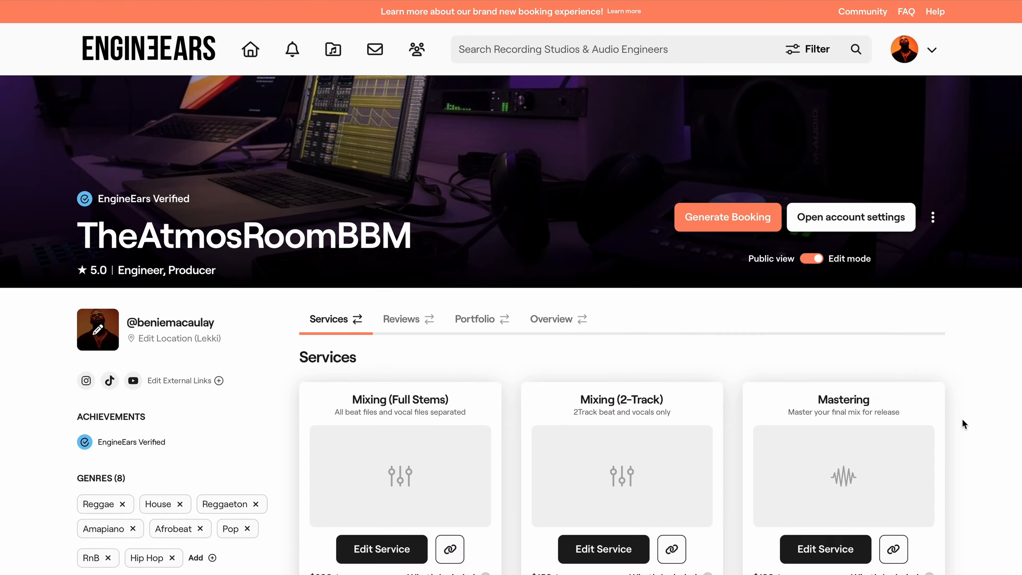
scroll(962, 419, down, 8)
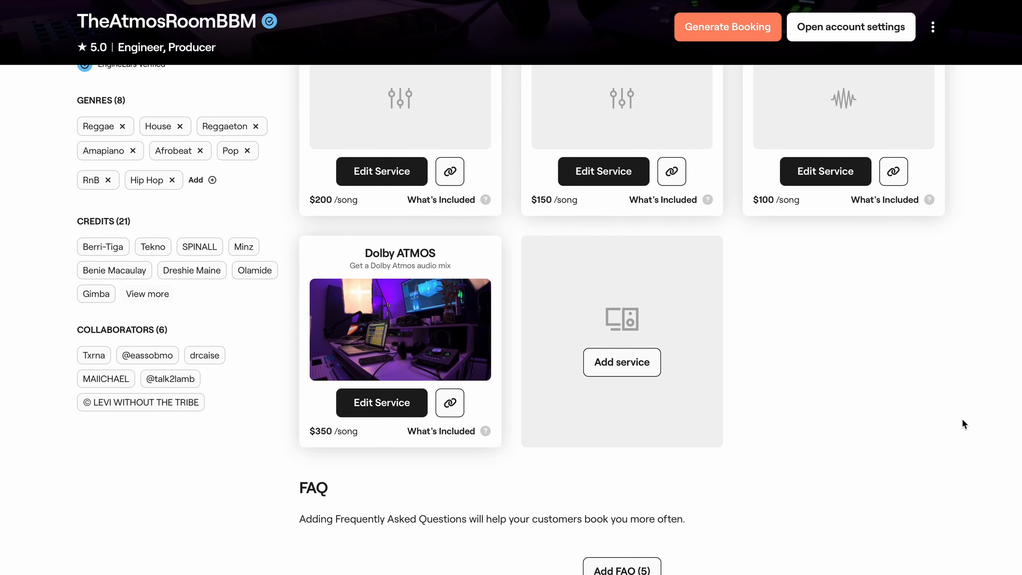
scroll(962, 419, up, 4)
scroll(961, 418, up, 5)
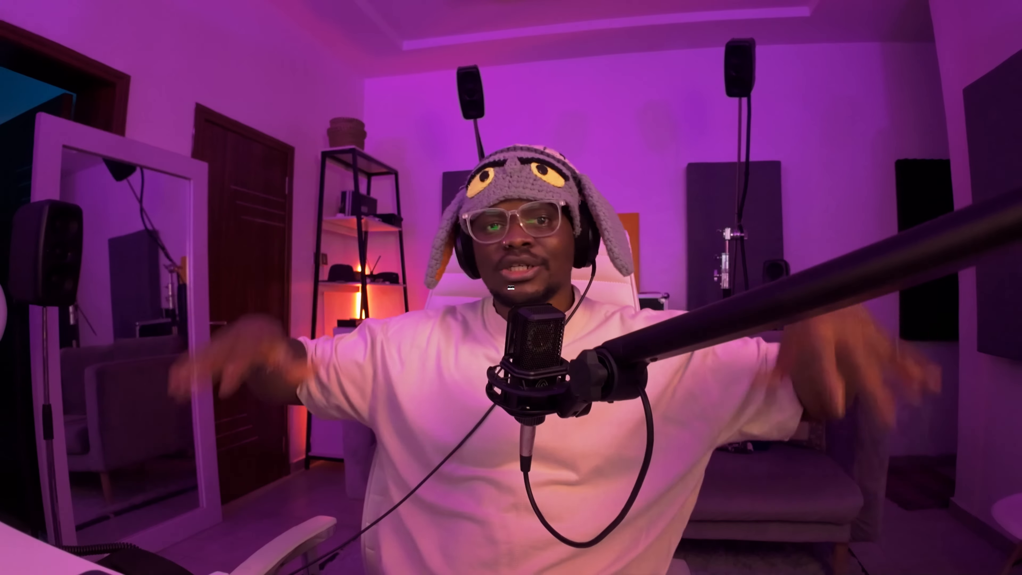